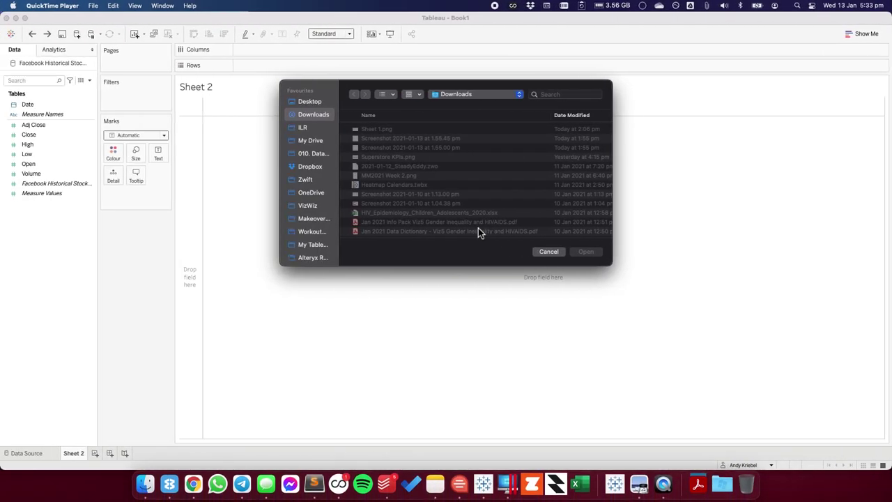
# Cancel the Downloads open dialog to get back to the empty Sheet 2
pyautogui.click(547, 252)
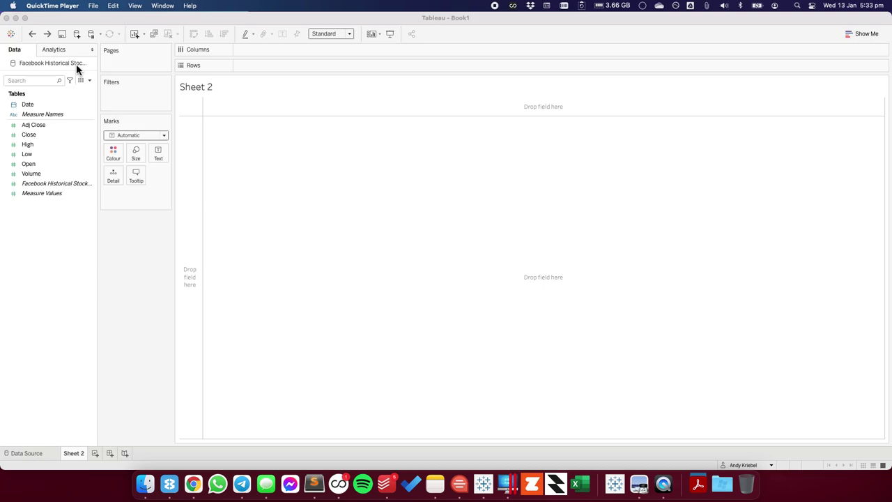
# Filter Date with a relative date range limited to the last N months
pyautogui.click(28, 105)
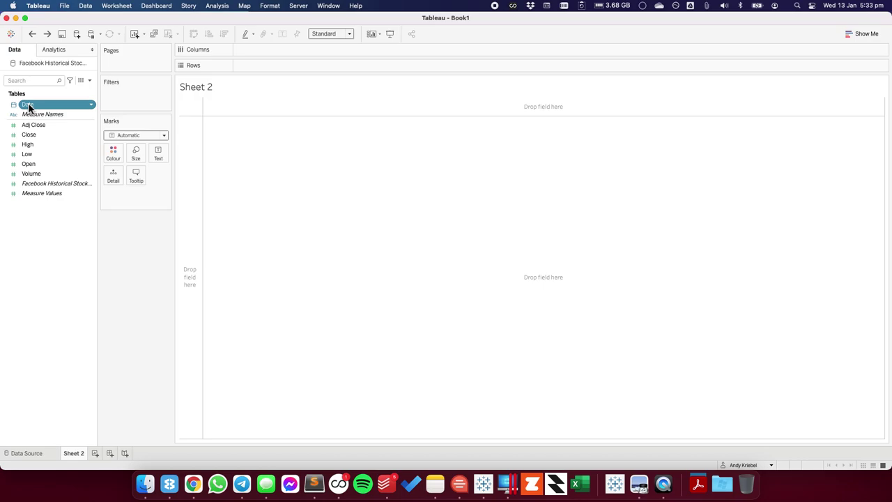
pyautogui.moveTo(28, 105); pyautogui.dragTo(125, 103)
pyautogui.click(400, 175)
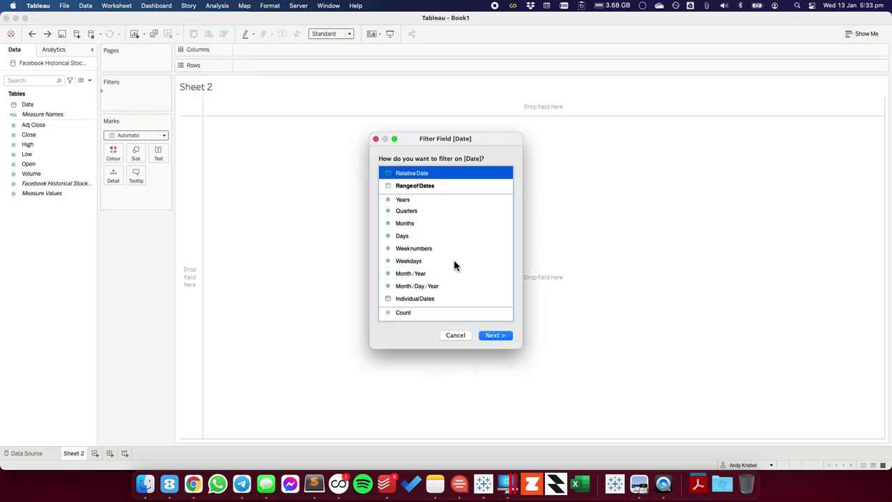
pyautogui.click(492, 336)
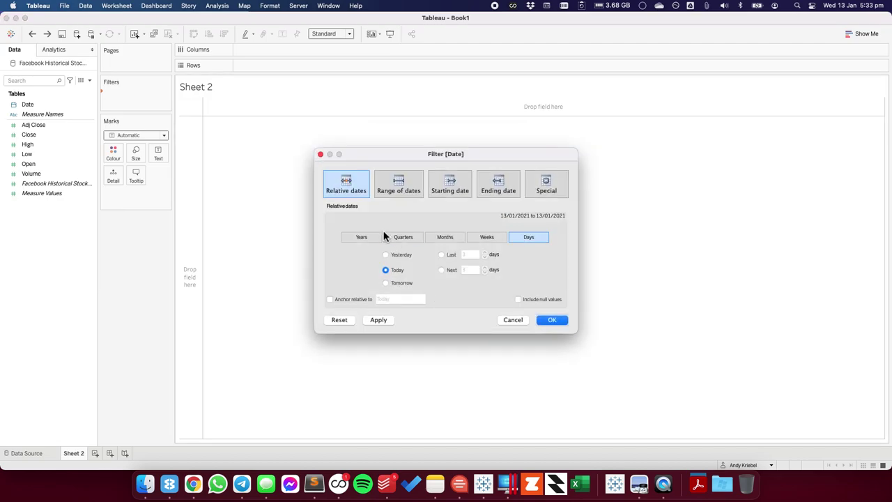
pyautogui.click(447, 237)
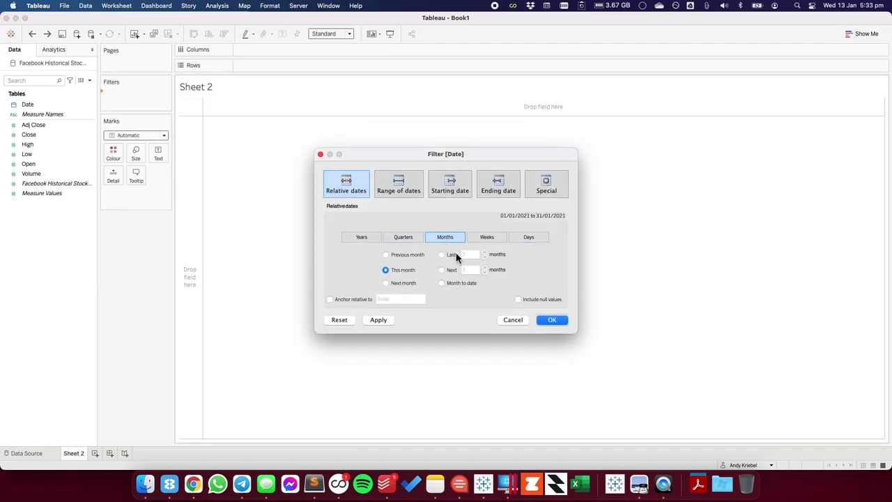
pyautogui.click(441, 254)
pyautogui.click(552, 319)
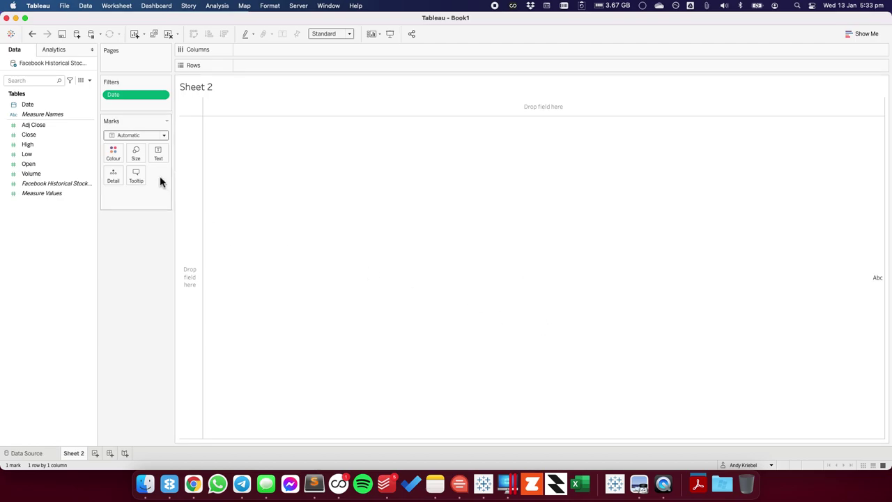
# Place continuous Date on Columns and SUM(Open) on Rows to draw a daily opening-price line
pyautogui.moveTo(28, 105); pyautogui.dragTo(255, 53)
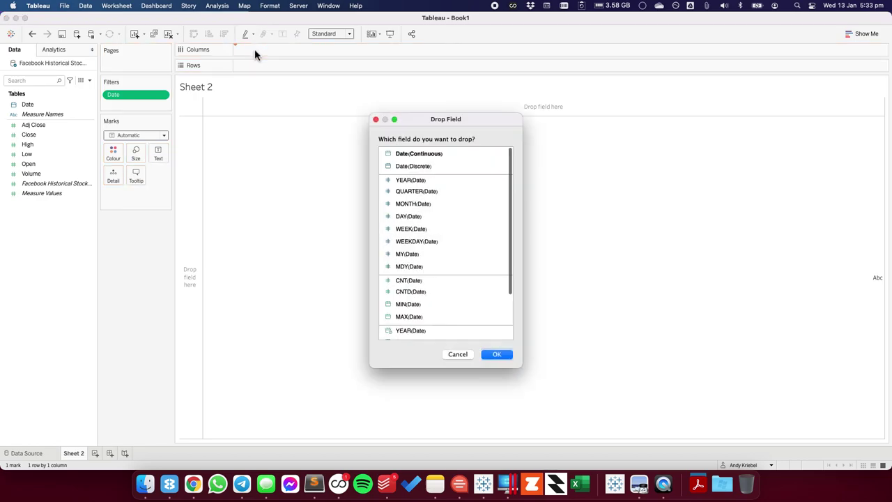
pyautogui.click(427, 156)
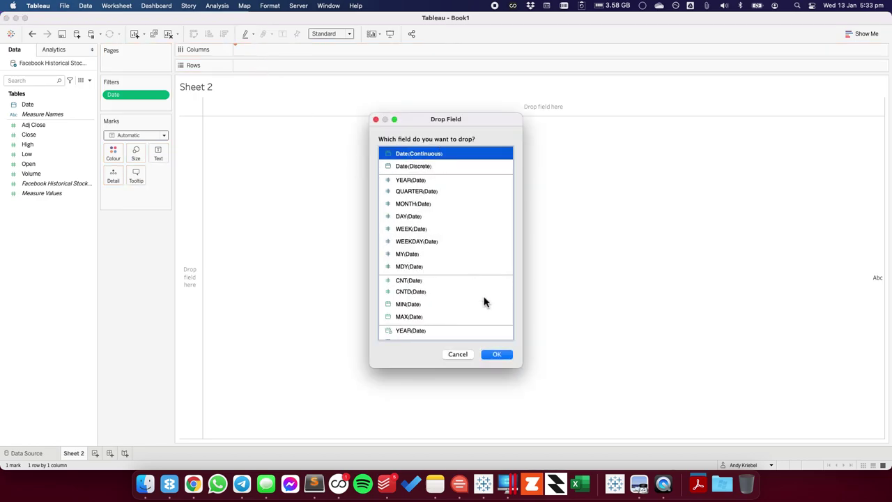
pyautogui.click(497, 354)
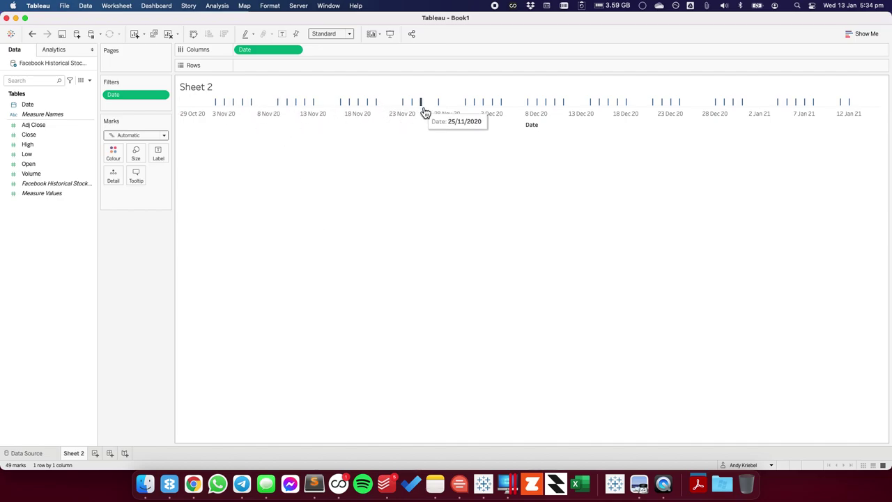
pyautogui.moveTo(531, 106)
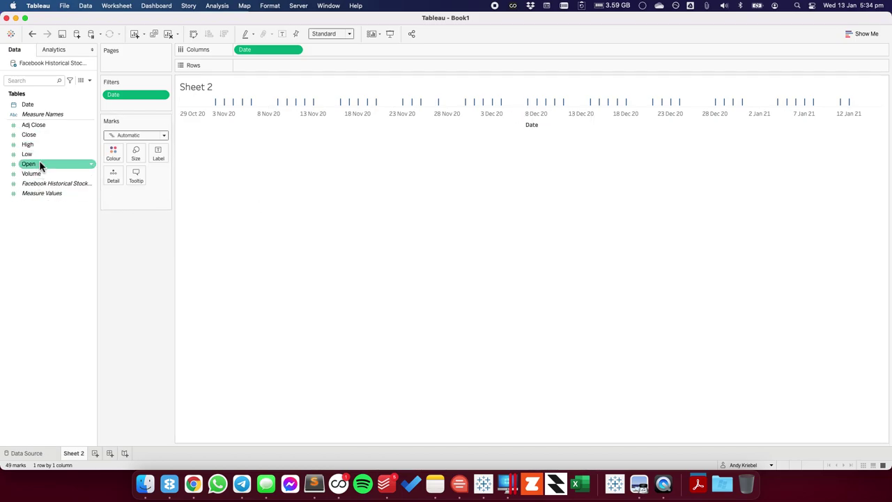
pyautogui.moveTo(39, 164)
pyautogui.mouseDown()
pyautogui.moveTo(245, 66)
pyautogui.moveTo(279, 67)
pyautogui.mouseUp()
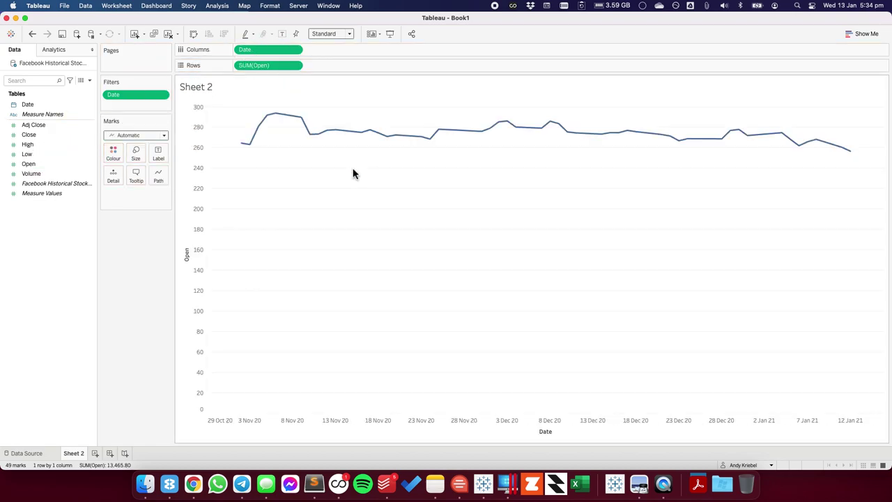
# Change the mark type to Gantt Bar and add SUM(Close) as detail
pyautogui.click(125, 135)
pyautogui.click(128, 254)
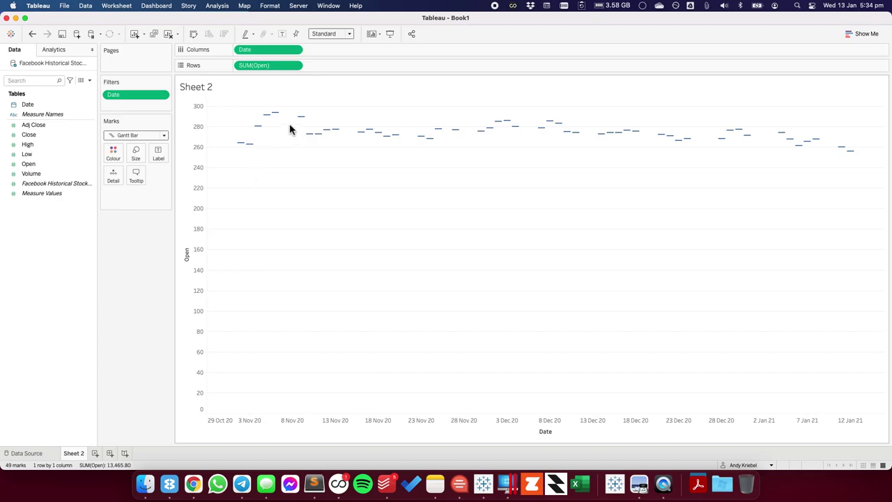
pyautogui.moveTo(305, 122)
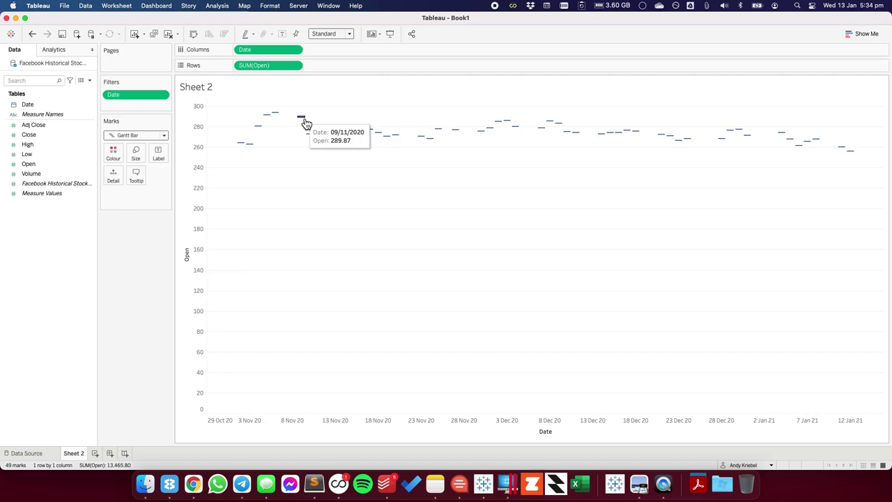
pyautogui.moveTo(37, 135); pyautogui.dragTo(114, 177)
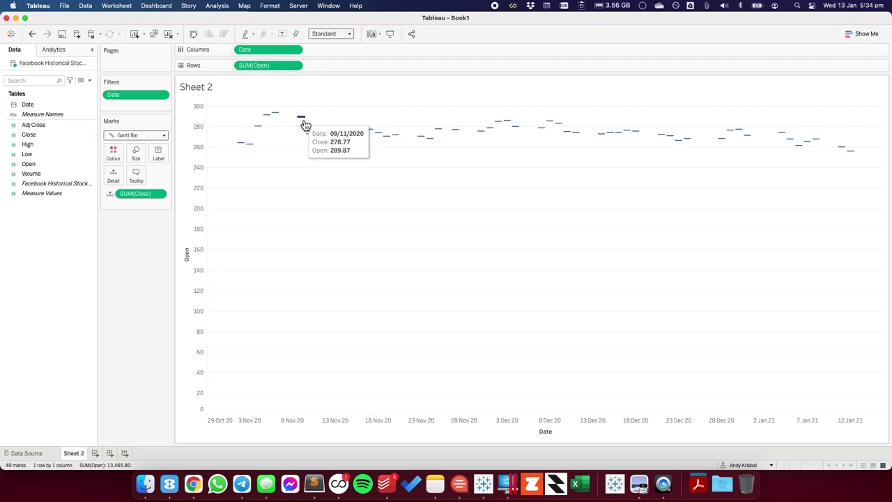
# Create a 'Change in Price' calculation, SUM([Close])-SUM([Open]), and size the Gantt bars by it
pyautogui.rightClick(58, 238)
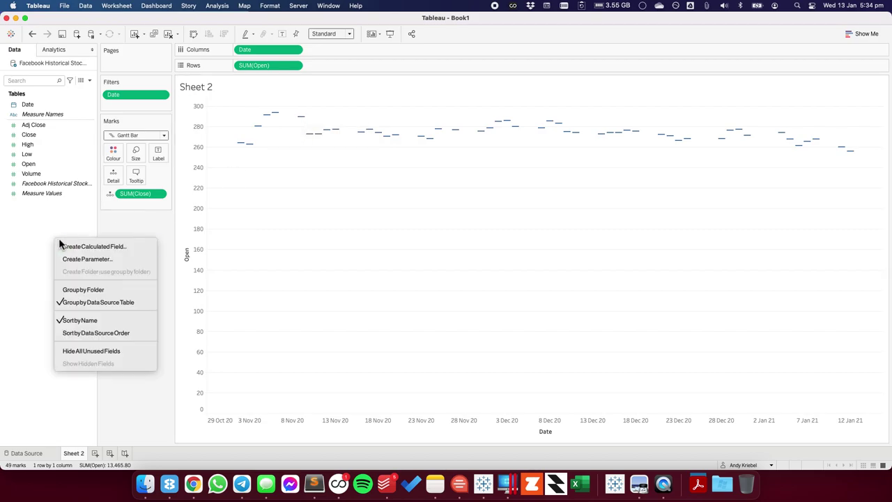
pyautogui.click(76, 246)
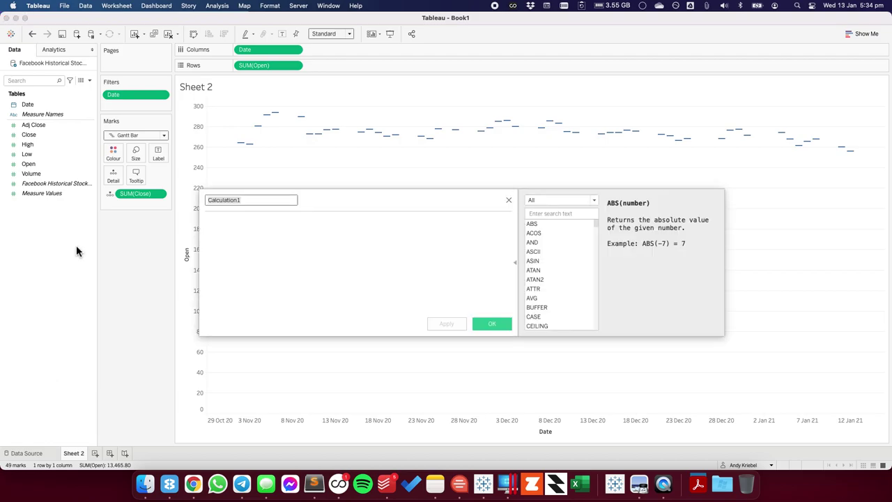
pyautogui.write('Cha')
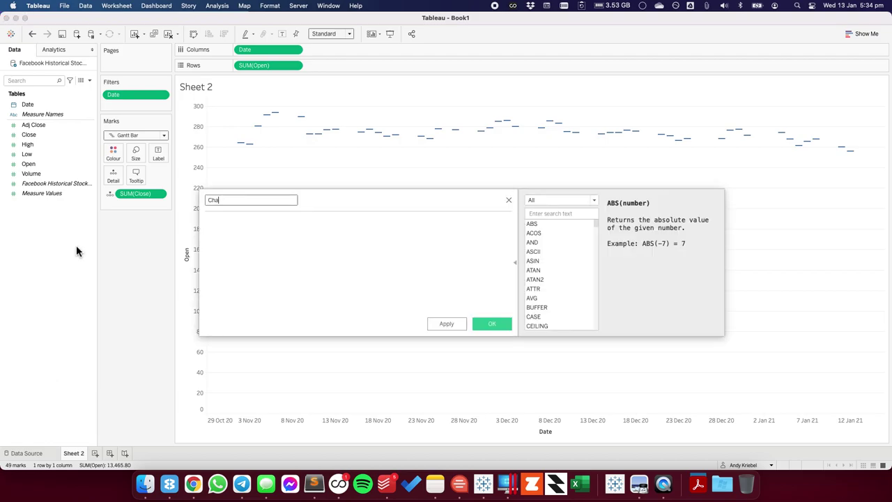
pyautogui.write('nge in Price')
pyautogui.click(267, 274)
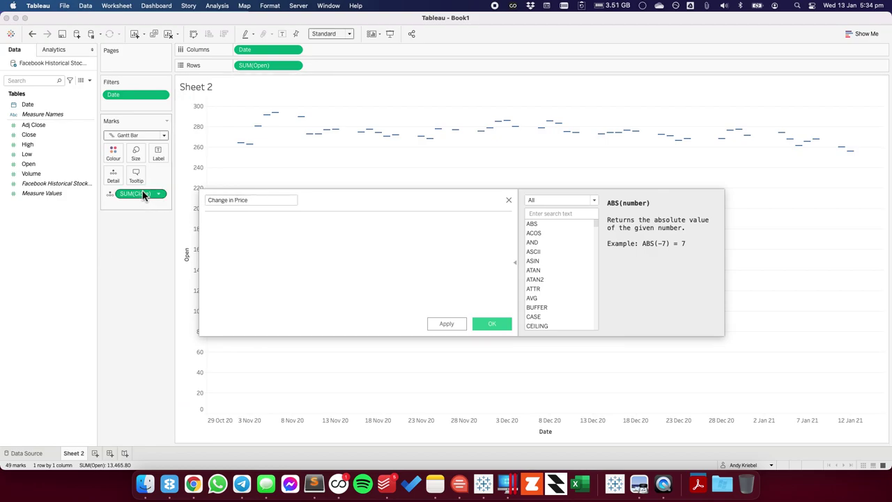
pyautogui.moveTo(139, 193); pyautogui.dragTo(244, 239)
pyautogui.write('-')
pyautogui.moveTo(265, 66); pyautogui.dragTo(299, 242)
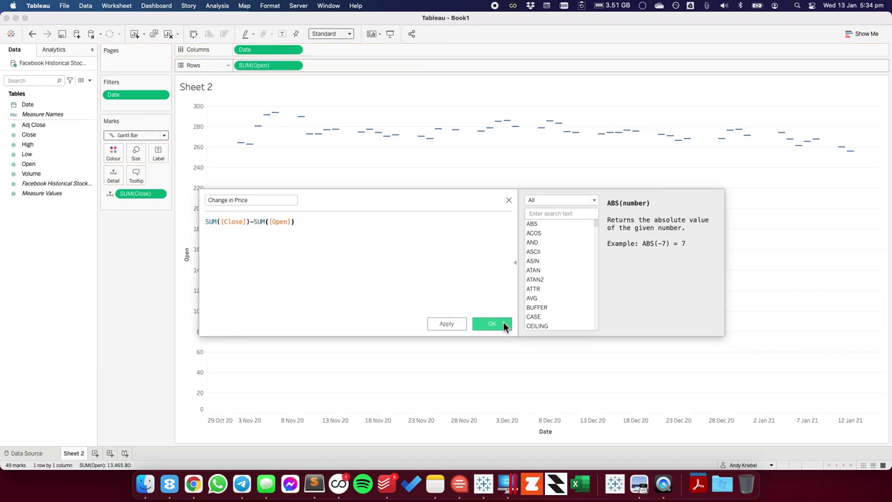
pyautogui.click(500, 325)
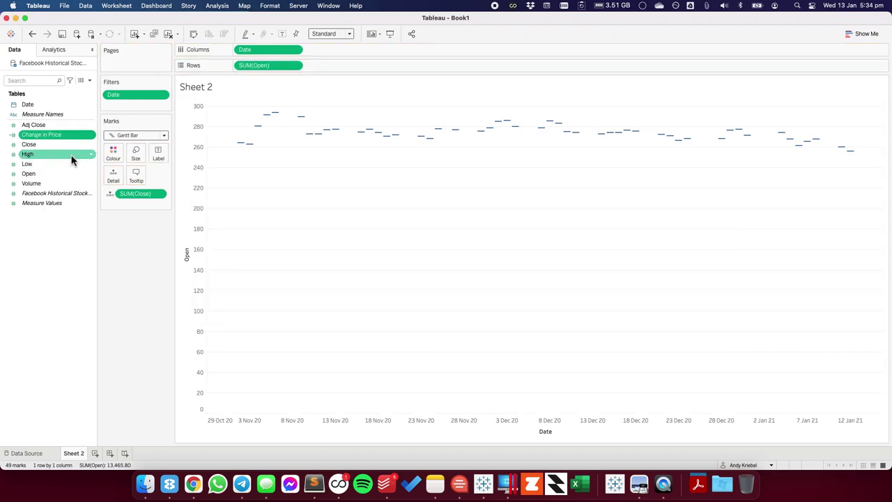
pyautogui.moveTo(49, 133); pyautogui.dragTo(137, 156)
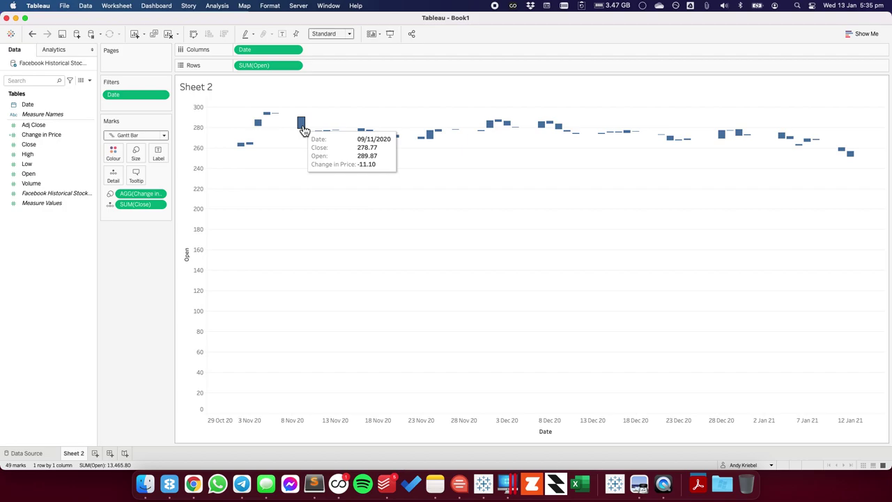
pyautogui.rightClick(38, 250)
# Create an 'Increase?' calculation, [Change in Price]>0, and colour the Gantt bars by it
pyautogui.click(51, 253)
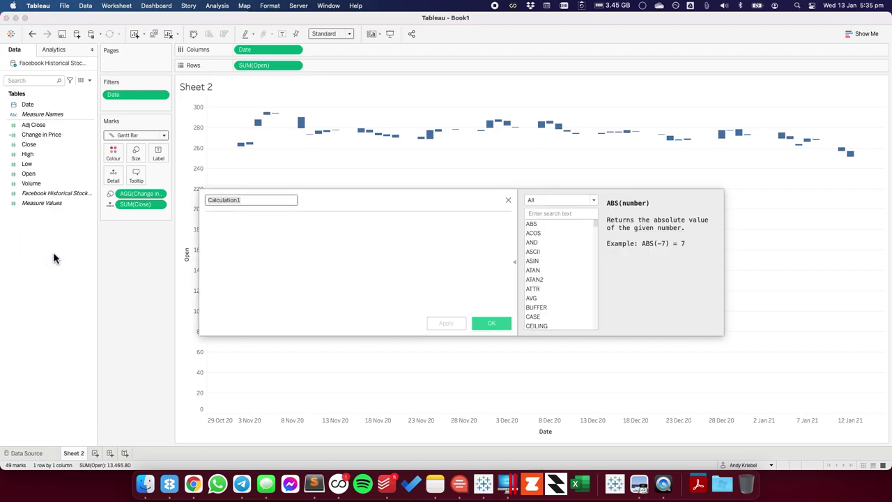
pyautogui.write('Incres')
pyautogui.press('BackSpace')
pyautogui.write('ase?')
pyautogui.moveTo(41, 135); pyautogui.dragTo(241, 258)
pyautogui.write('>0')
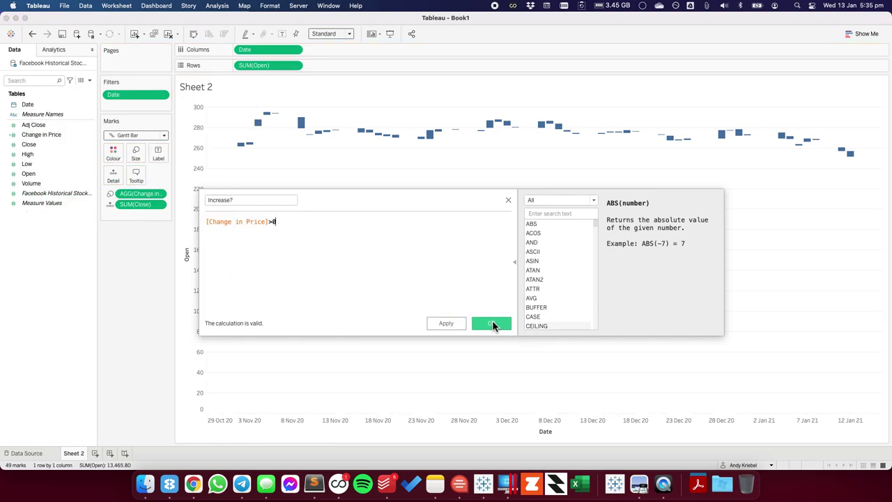
pyautogui.click(492, 324)
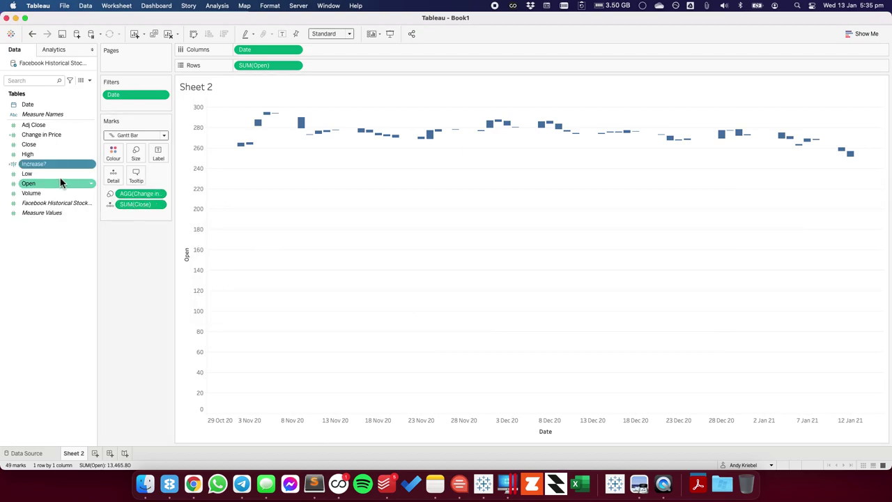
pyautogui.moveTo(41, 162); pyautogui.dragTo(110, 160)
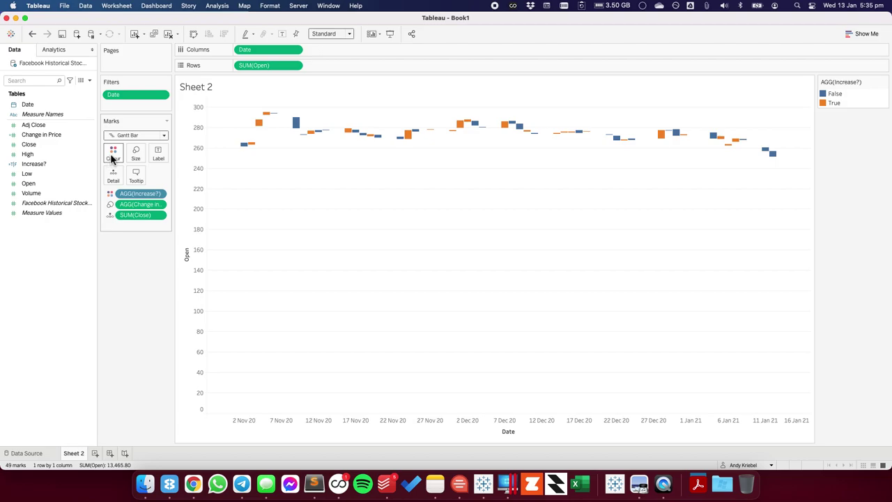
# Colour the False bars red using the Makeover Monday Secondary palette
pyautogui.click(113, 155)
pyautogui.click(148, 184)
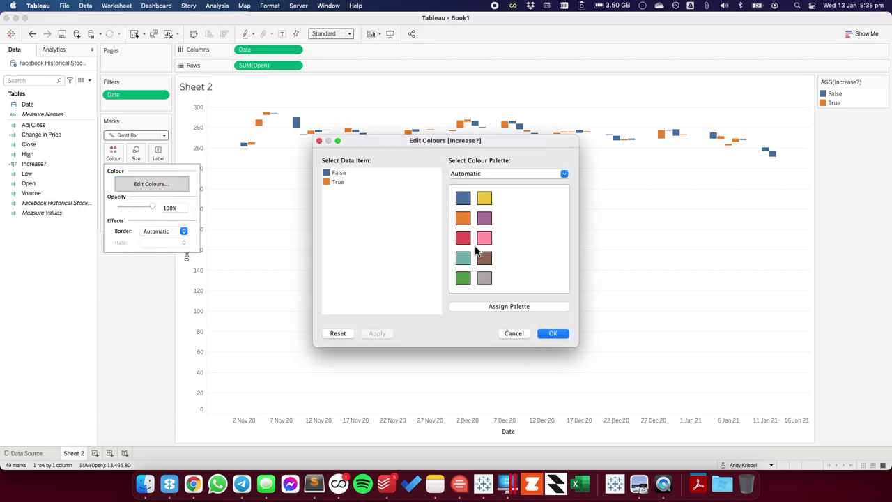
pyautogui.click(467, 175)
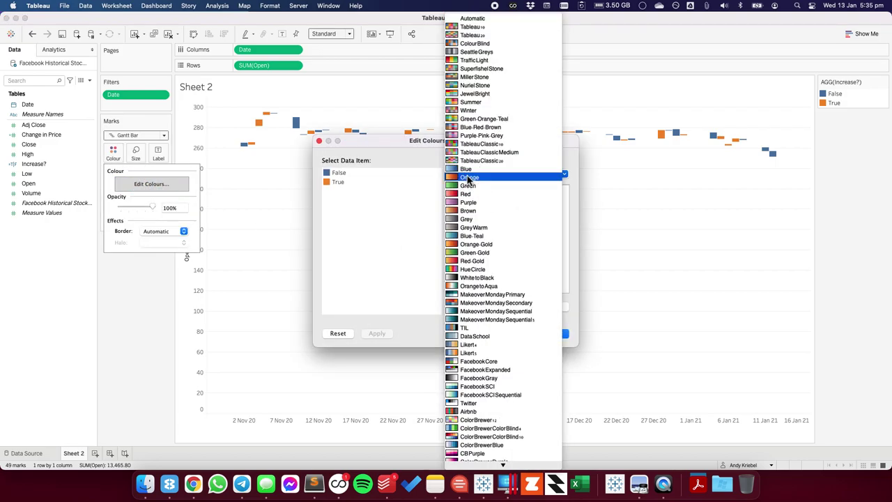
pyautogui.click(488, 303)
pyautogui.click(338, 173)
pyautogui.click(463, 198)
# Colour the True bars teal from the Makeover Monday Primary palette and apply the colours
pyautogui.click(484, 175)
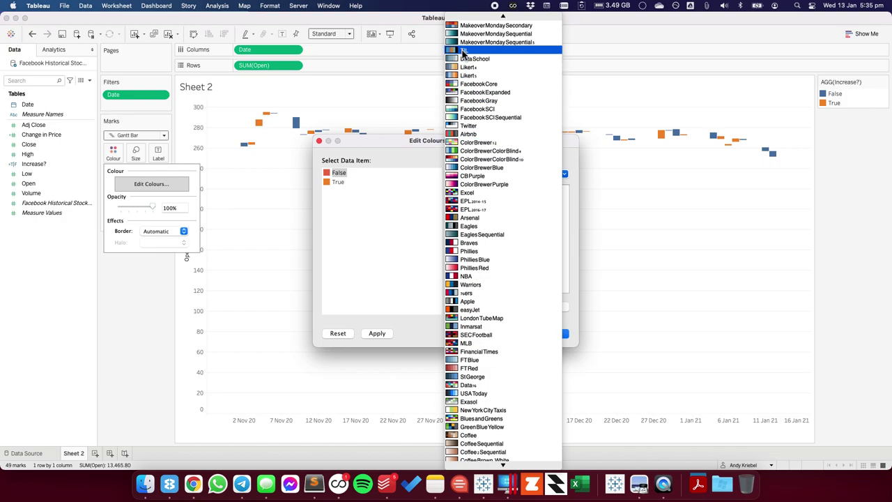
pyautogui.scroll(1, 466, 38)
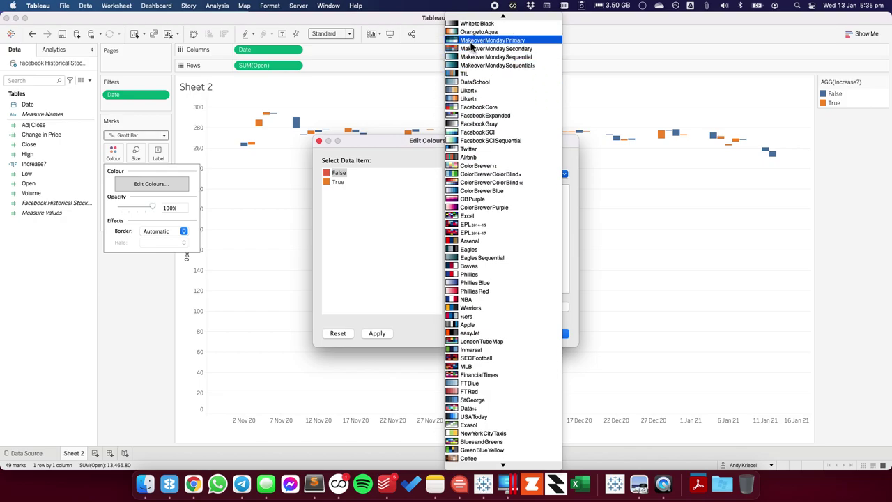
pyautogui.click(487, 34)
pyautogui.click(340, 182)
pyautogui.click(463, 238)
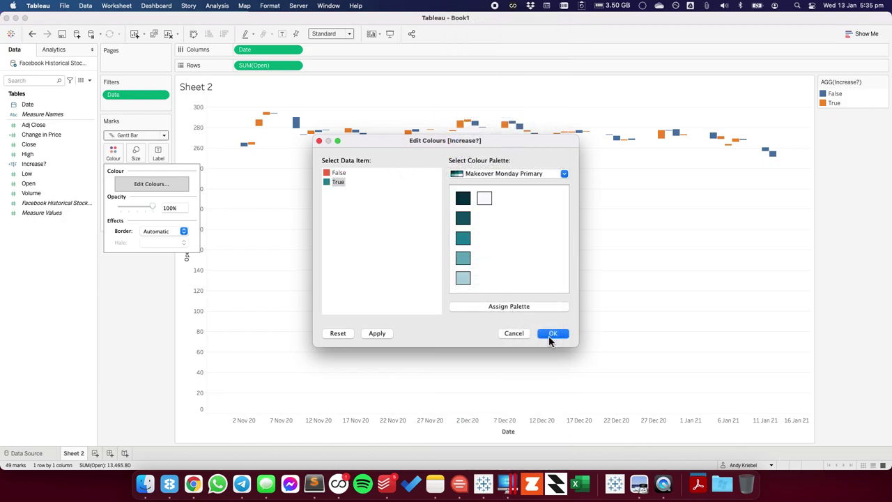
pyautogui.click(552, 333)
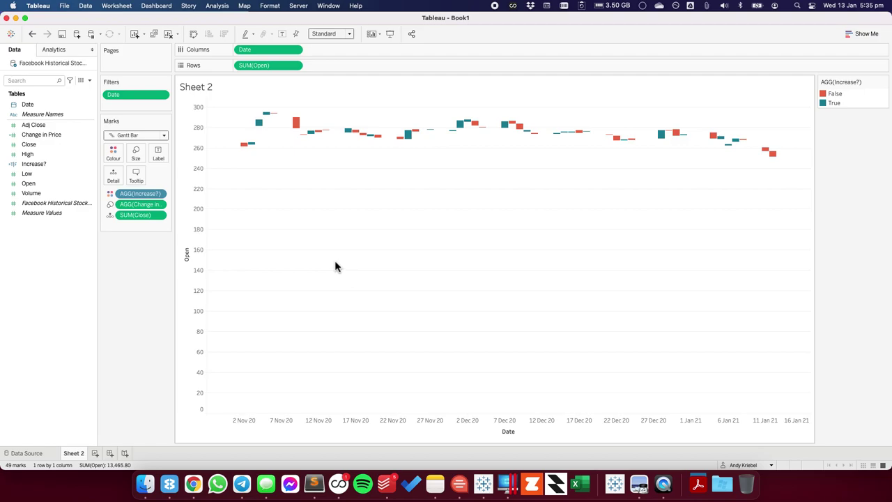
pyautogui.moveTo(378, 144)
# Nudge the mark Size slider slightly left to narrow the candle bodies
pyautogui.click(137, 154)
pyautogui.click(184, 178)
pyautogui.moveTo(184, 180); pyautogui.dragTo(178, 180)
pyautogui.click(303, 200)
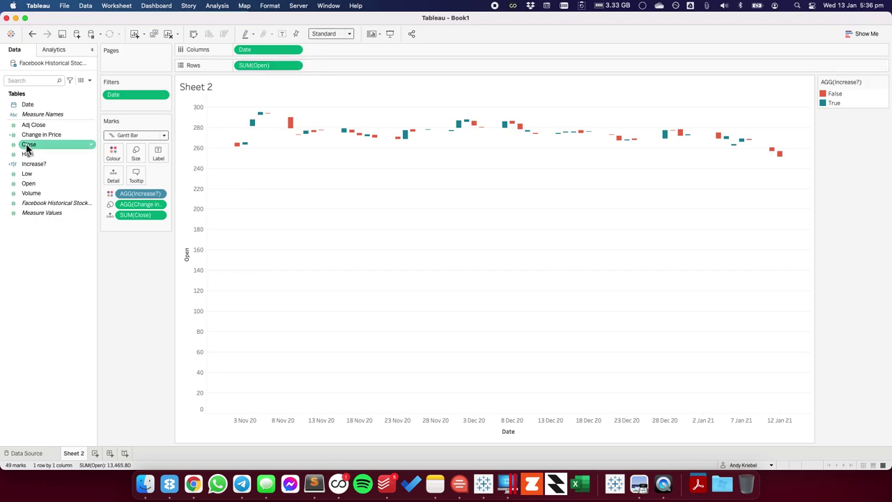
# Add SUM(High) to Rows, remove Increase? and Change in Price from its marks, and add Low as detail
pyautogui.moveTo(30, 154); pyautogui.dragTo(335, 71)
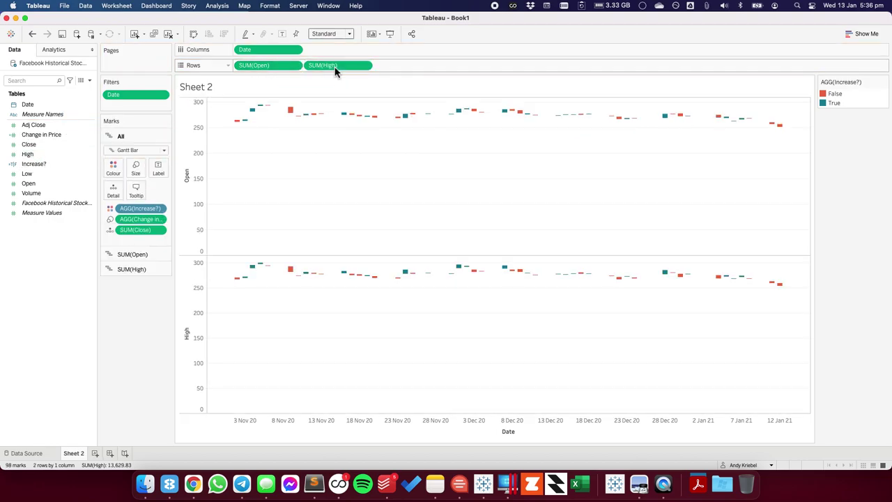
pyautogui.click(335, 67)
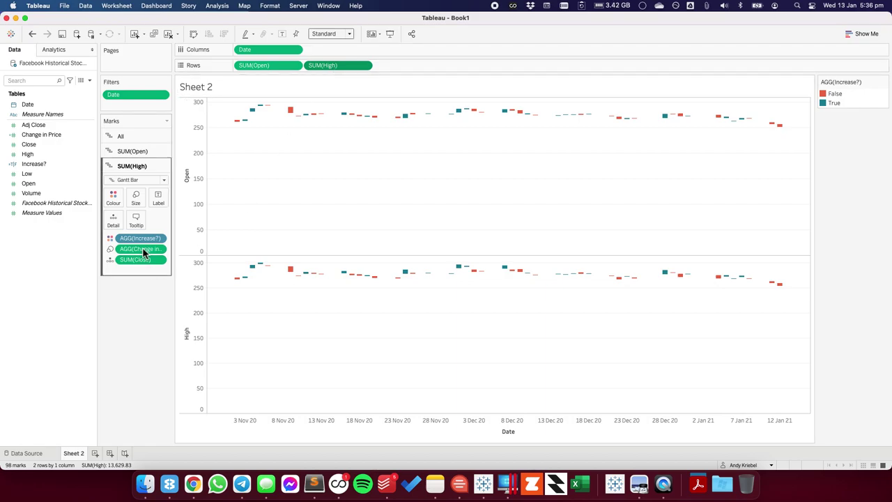
pyautogui.moveTo(139, 238); pyautogui.dragTo(142, 322)
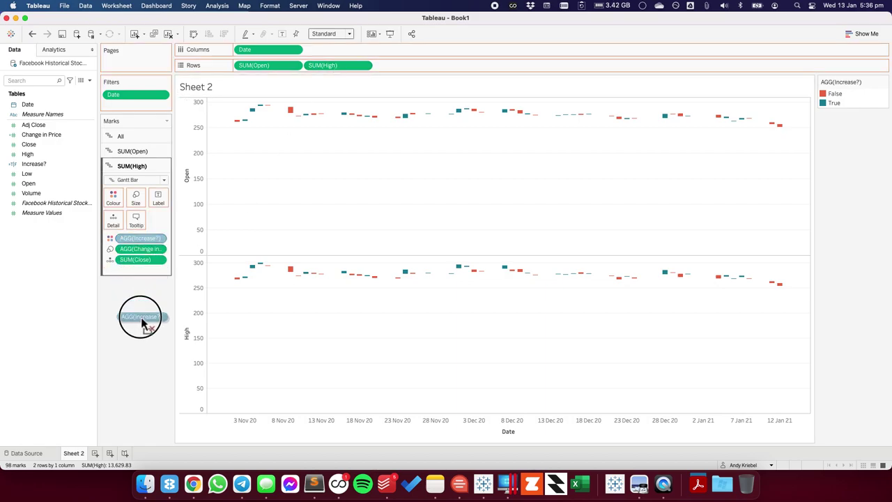
pyautogui.moveTo(142, 322); pyautogui.dragTo(142, 320)
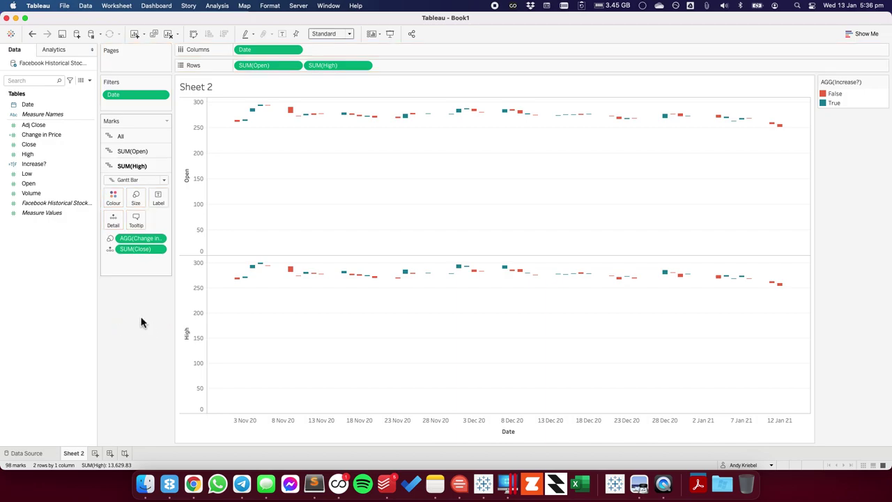
pyautogui.moveTo(137, 242); pyautogui.dragTo(134, 315)
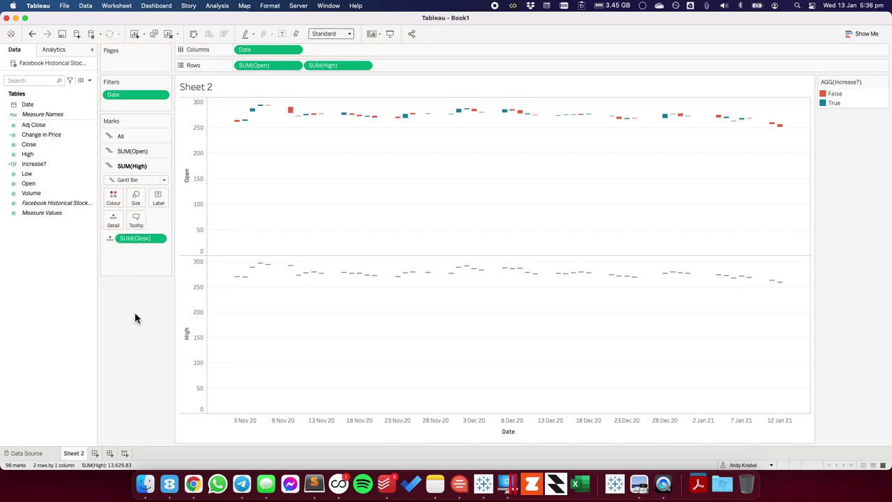
pyautogui.click(29, 126)
pyautogui.moveTo(28, 173); pyautogui.dragTo(133, 244)
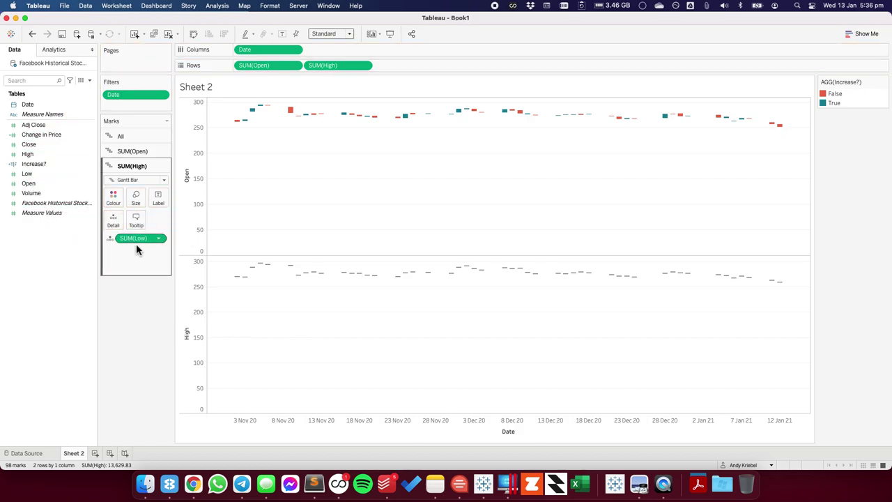
pyautogui.moveTo(296, 271)
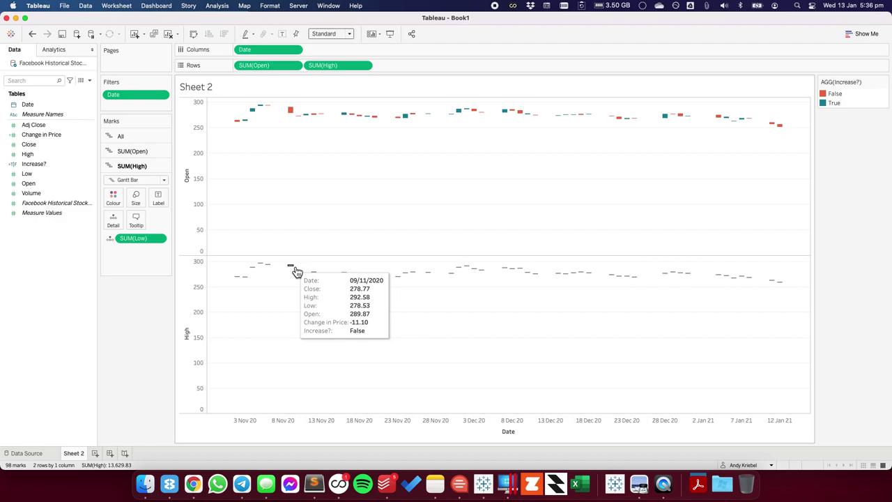
# Create 'Change from High to Low' as SUM([Low])-SUM([High]) and size the High marks by it
pyautogui.rightClick(43, 251)
pyautogui.click(63, 259)
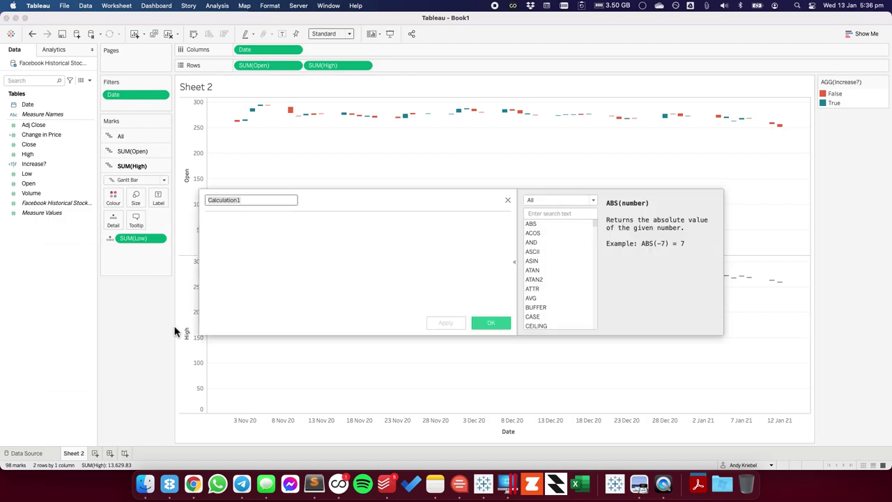
pyautogui.write('Change ')
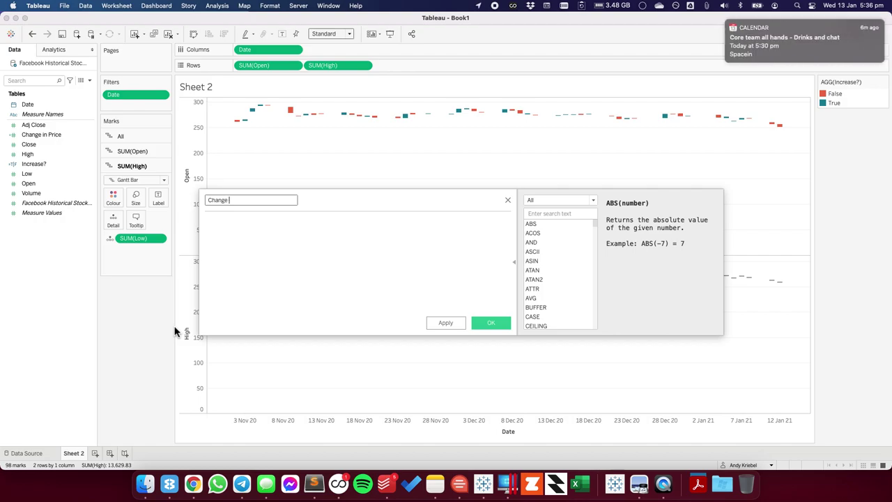
pyautogui.write('from High to Low')
pyautogui.moveTo(732, 27)
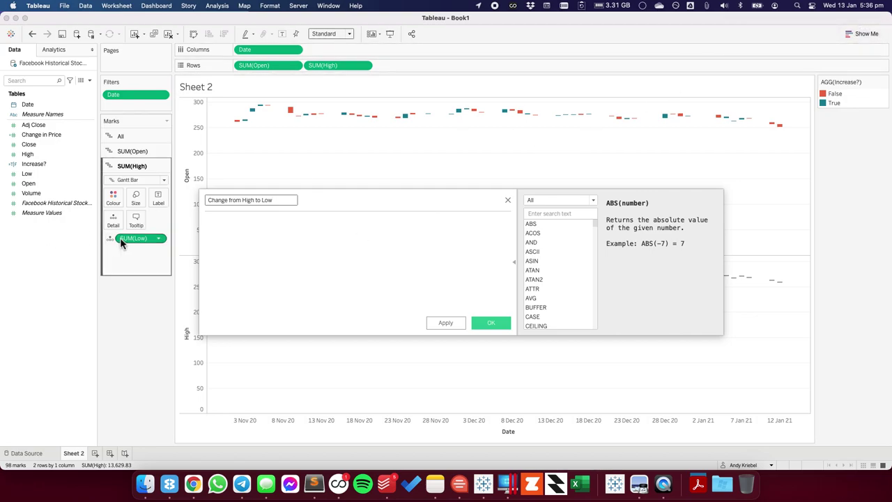
pyautogui.moveTo(126, 237); pyautogui.dragTo(287, 251)
pyautogui.write('-')
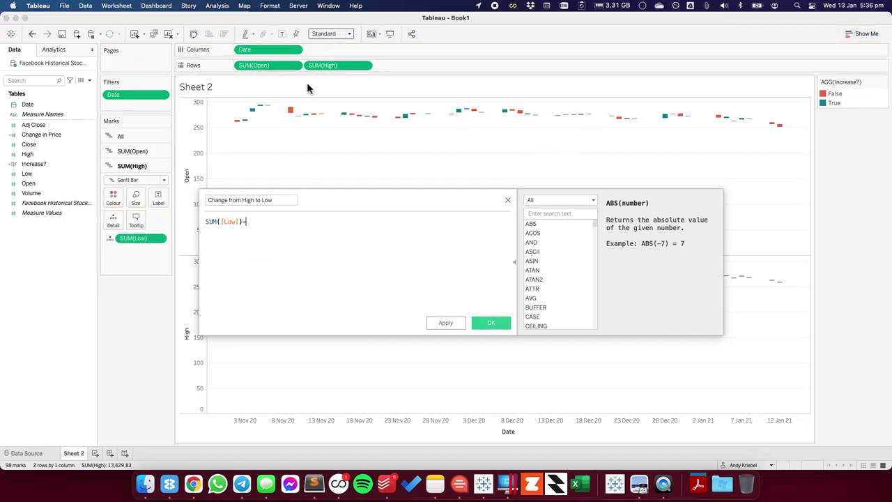
pyautogui.moveTo(333, 65); pyautogui.dragTo(315, 245)
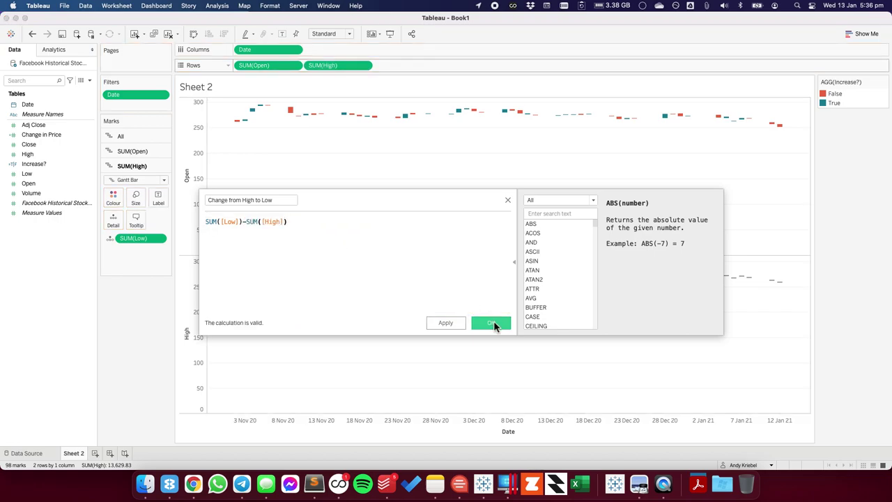
pyautogui.click(494, 321)
pyautogui.moveTo(58, 135); pyautogui.dragTo(136, 200)
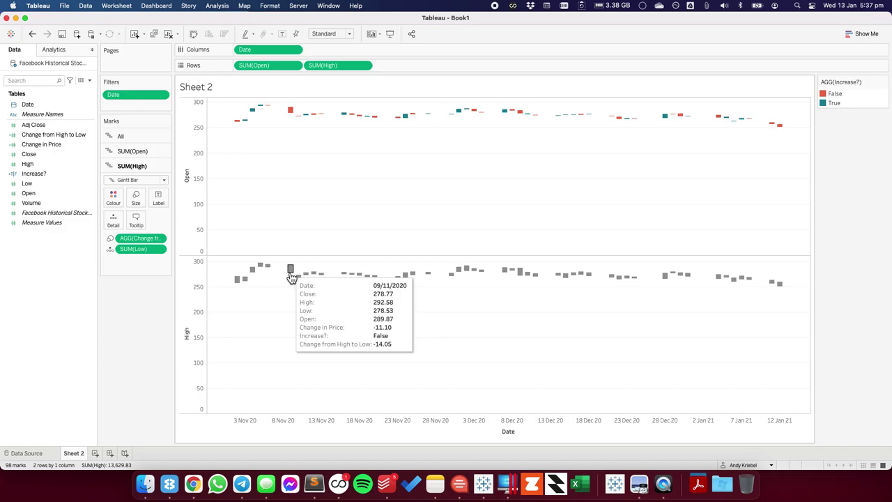
# Shrink the High pane's marks to the minimum size so they become thin grey wicks
pyautogui.click(137, 199)
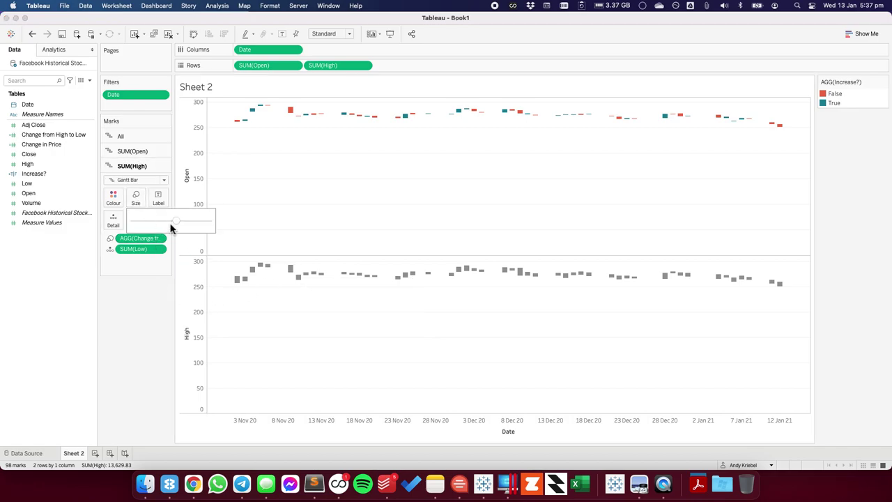
pyautogui.moveTo(174, 225); pyautogui.dragTo(133, 220)
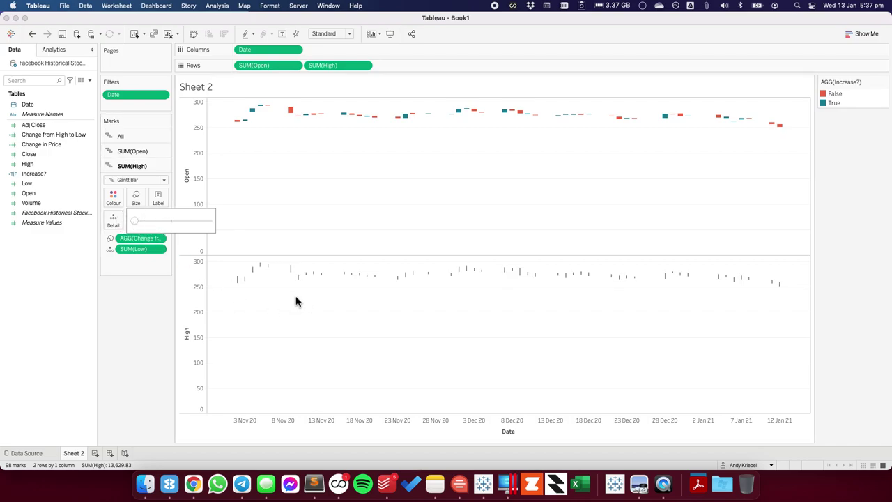
# Overlay High onto Open as a dual axis and synchronize the two axes
pyautogui.click(365, 67)
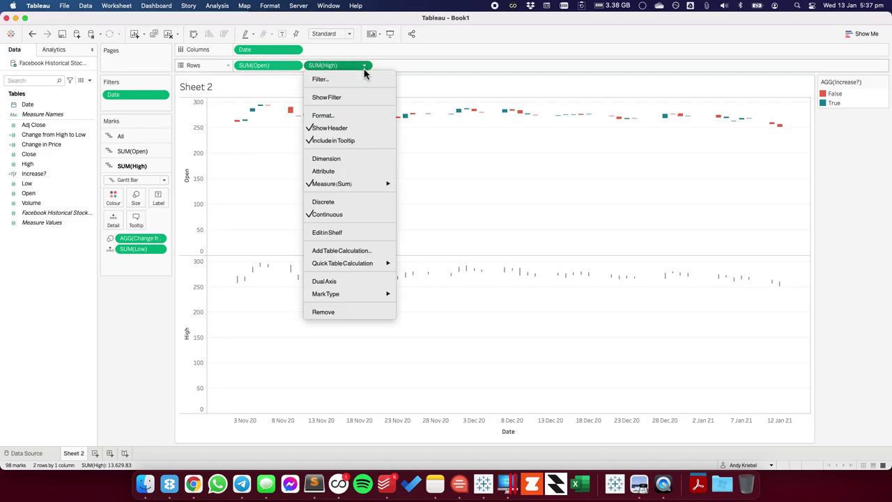
pyautogui.moveTo(345, 264)
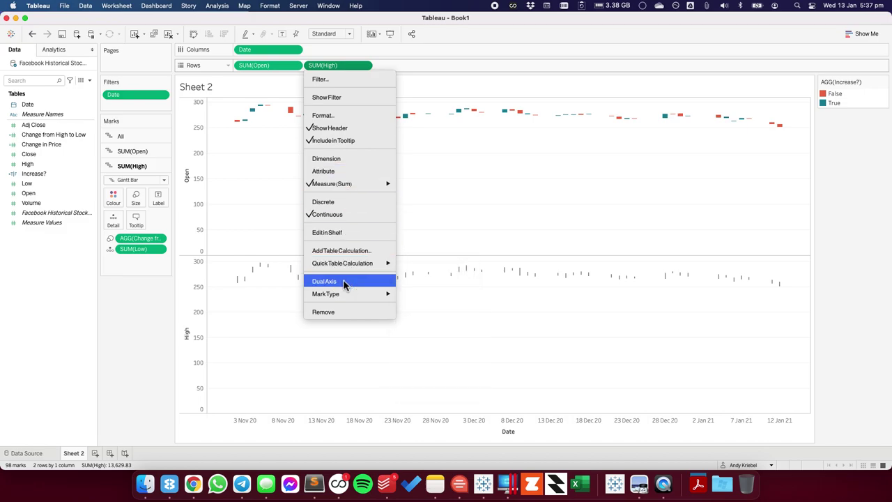
pyautogui.click(344, 281)
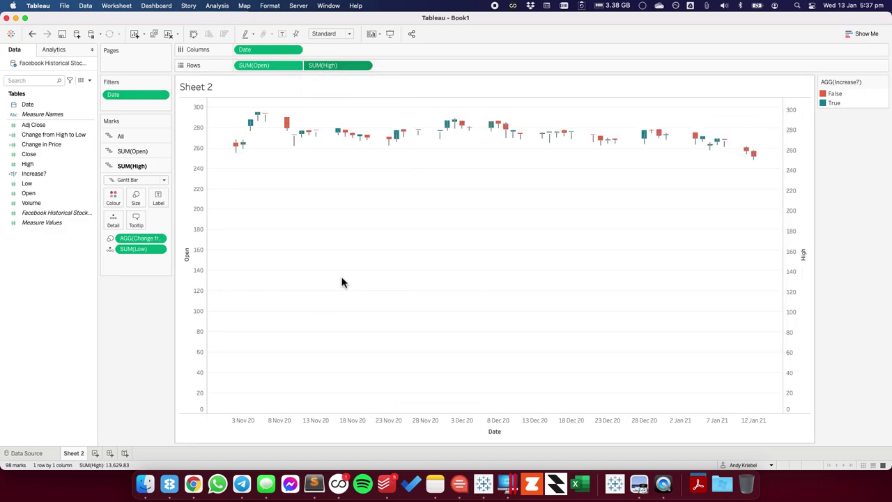
pyautogui.rightClick(802, 283)
pyautogui.click(814, 347)
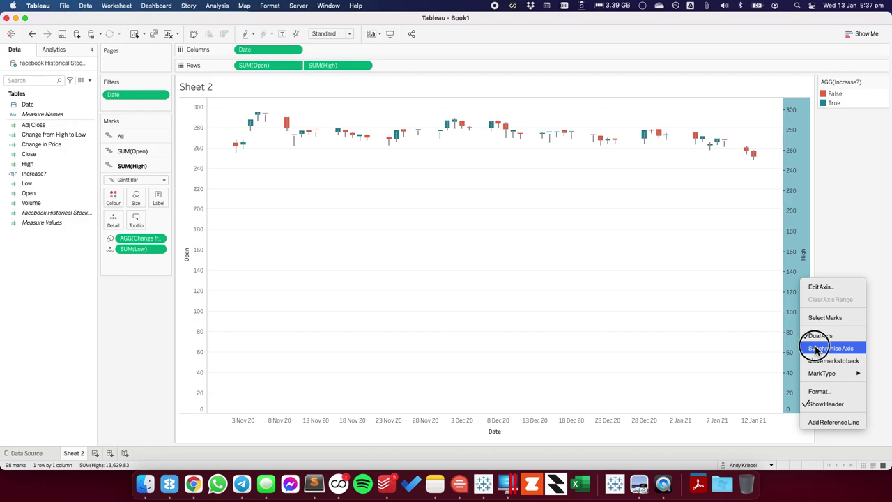
# Move the High wick marks to the back, behind the Open candlestick bodies
pyautogui.rightClick(801, 269)
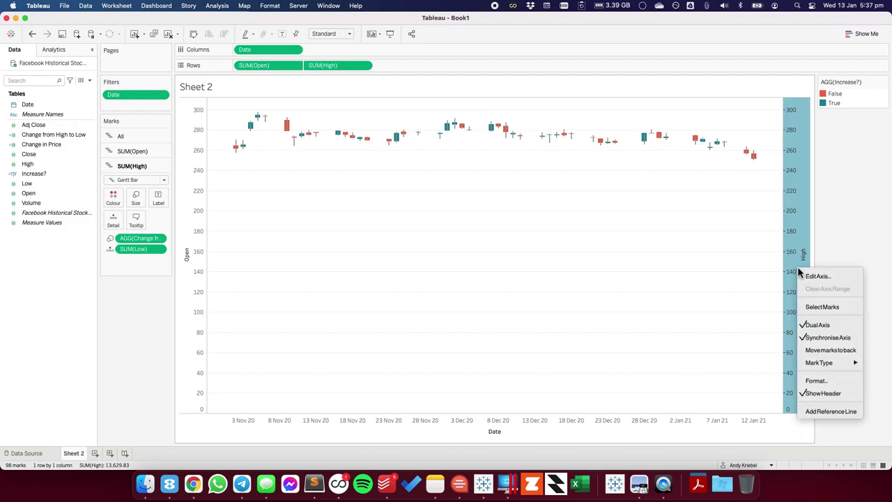
pyautogui.click(818, 351)
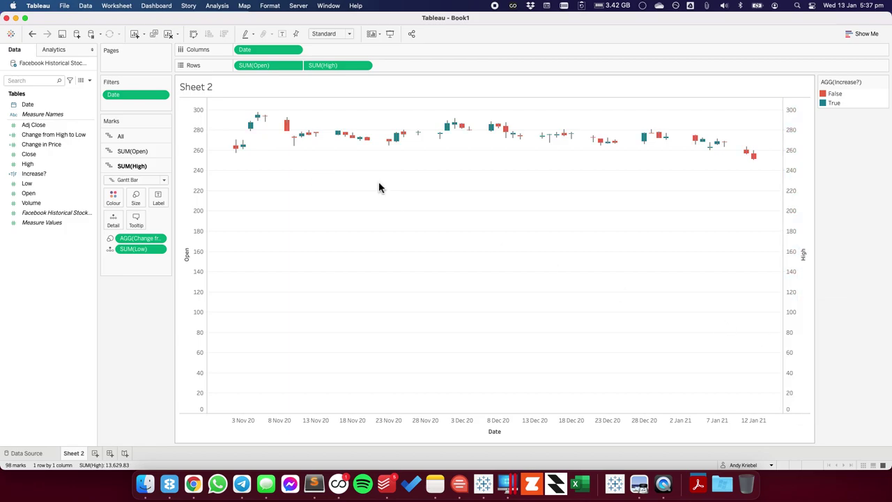
pyautogui.rightClick(794, 216)
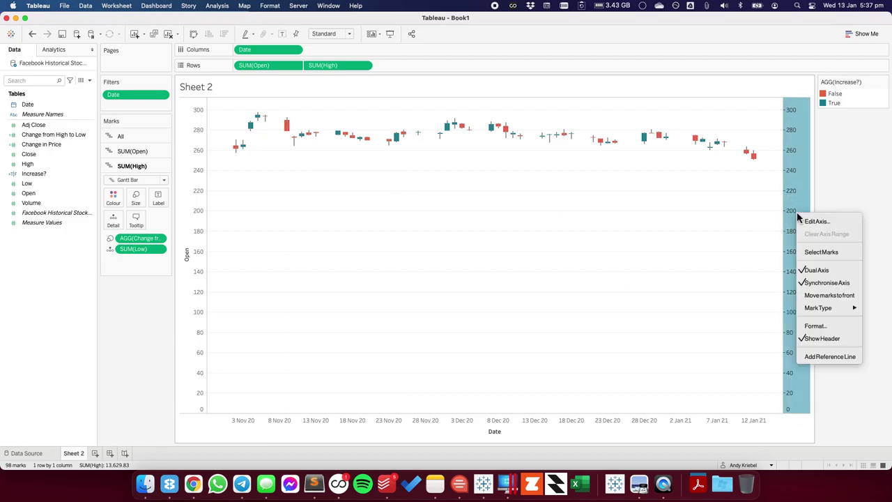
# Uncheck Include zero on the Open axis so prices span roughly 250–295
pyautogui.click(628, 247)
pyautogui.rightClick(195, 233)
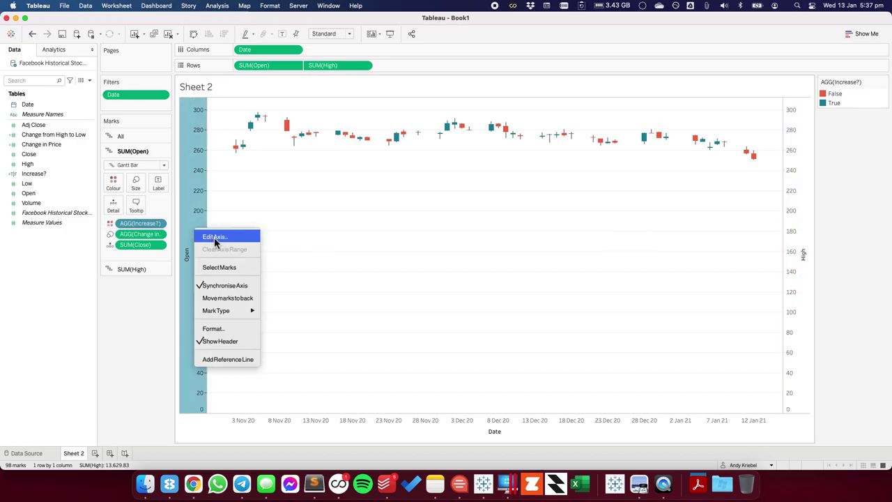
pyautogui.click(215, 238)
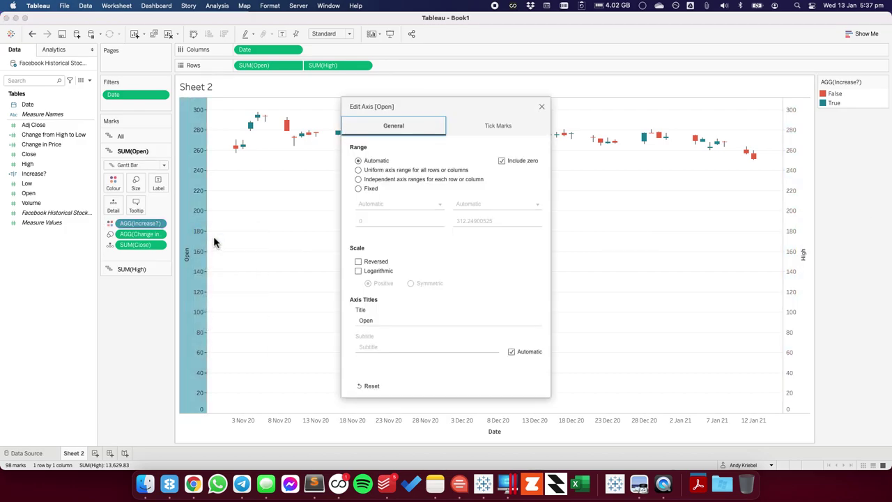
pyautogui.click(502, 161)
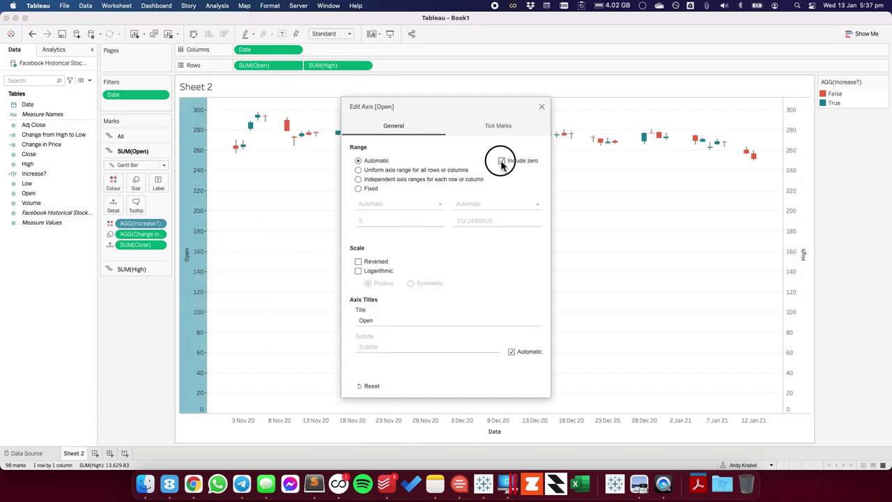
pyautogui.click(542, 107)
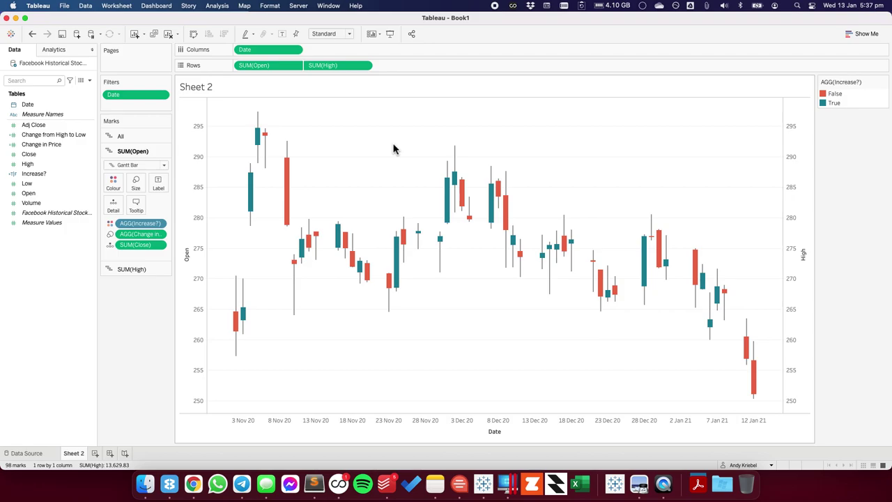
# Hide the High axis header and retitle the Open axis 'Stock Price'
pyautogui.rightClick(802, 252)
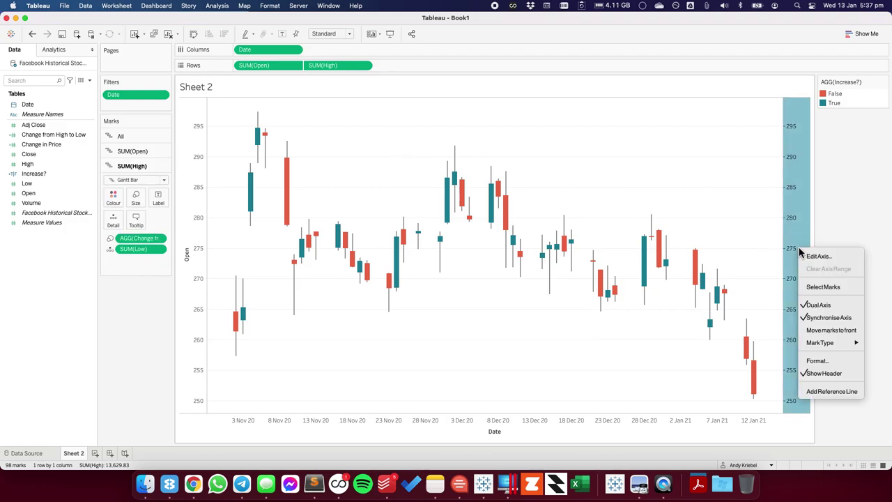
pyautogui.click(822, 373)
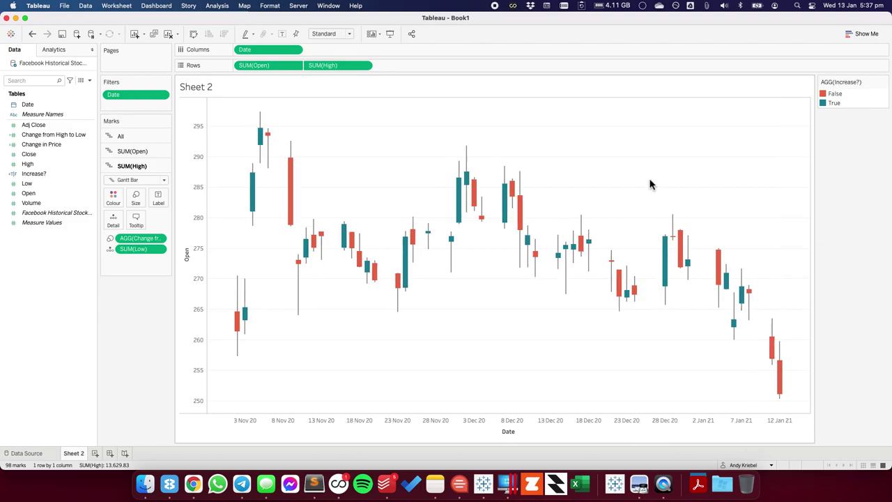
pyautogui.rightClick(186, 222)
pyautogui.click(208, 226)
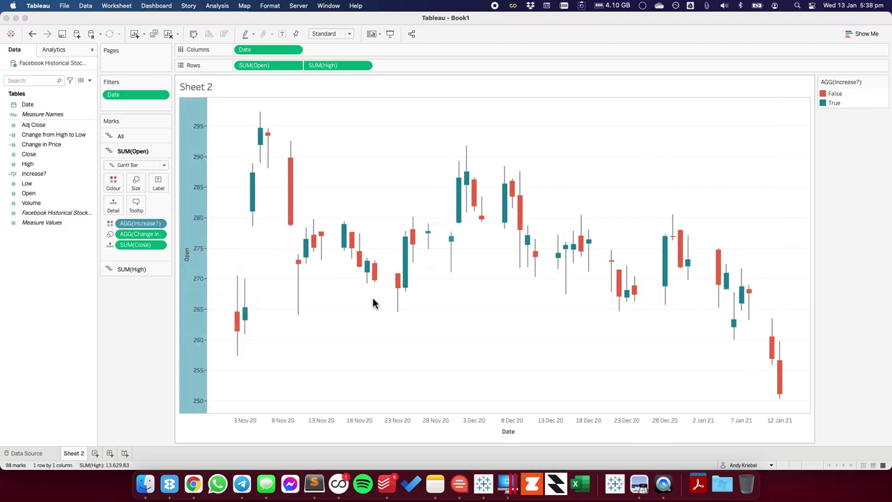
pyautogui.click(389, 322)
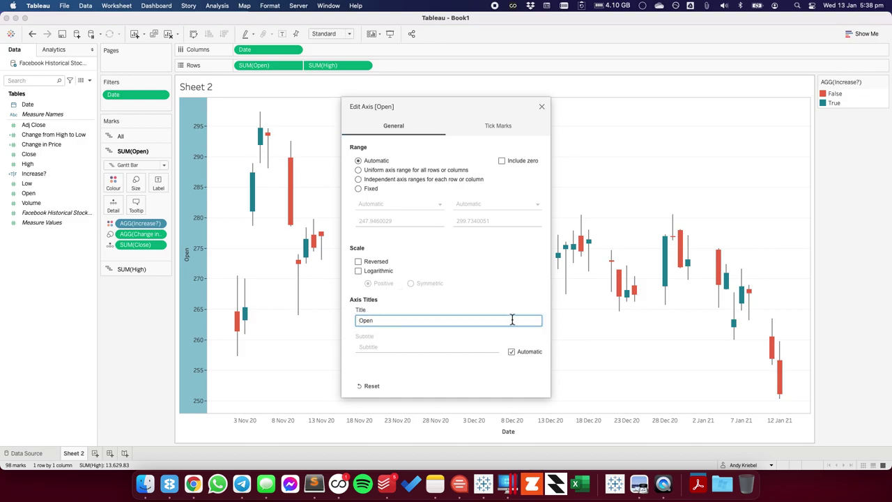
pyautogui.press('super+a')
pyautogui.write('Price')
pyautogui.write('Stock')
pyautogui.click(542, 106)
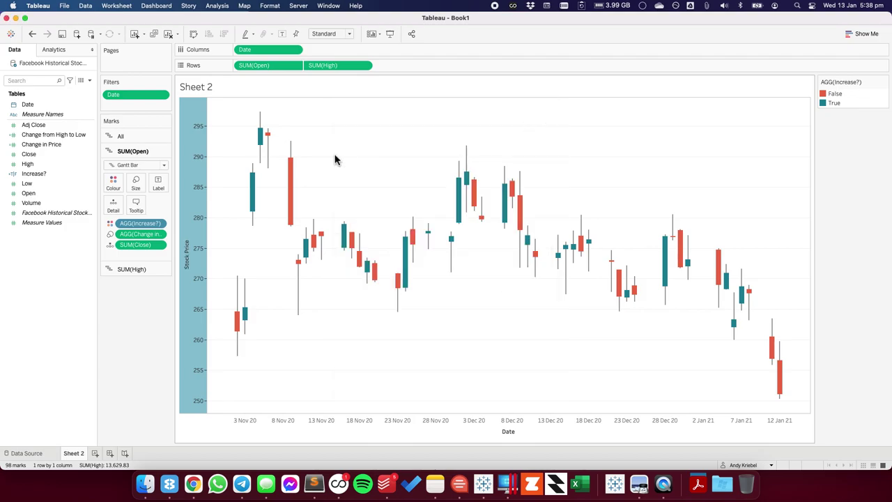
# Clear the Date axis title, leaving the timeline unlabelled
pyautogui.rightClick(503, 429)
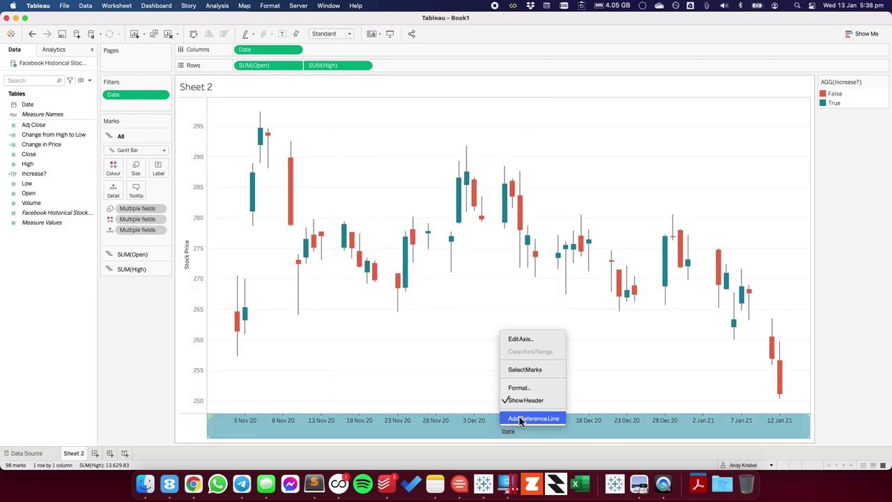
pyautogui.click(521, 340)
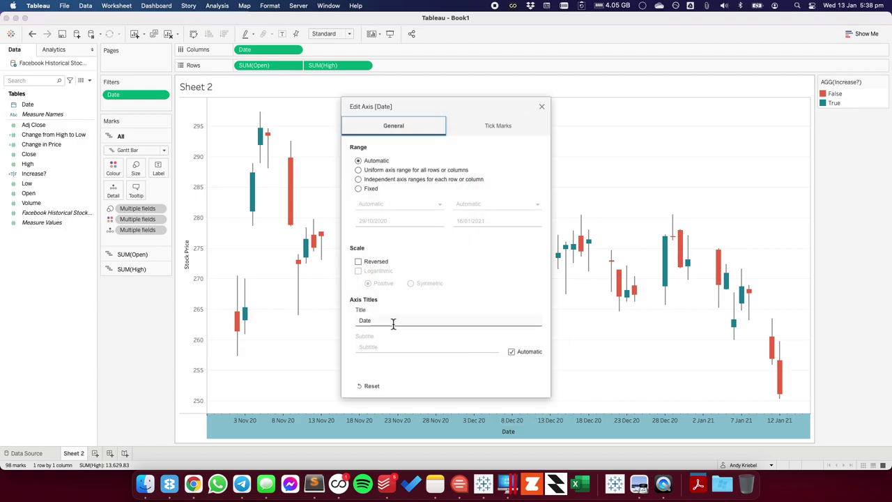
pyautogui.click(393, 321)
pyautogui.press('super+a')
pyautogui.press('BackSpace')
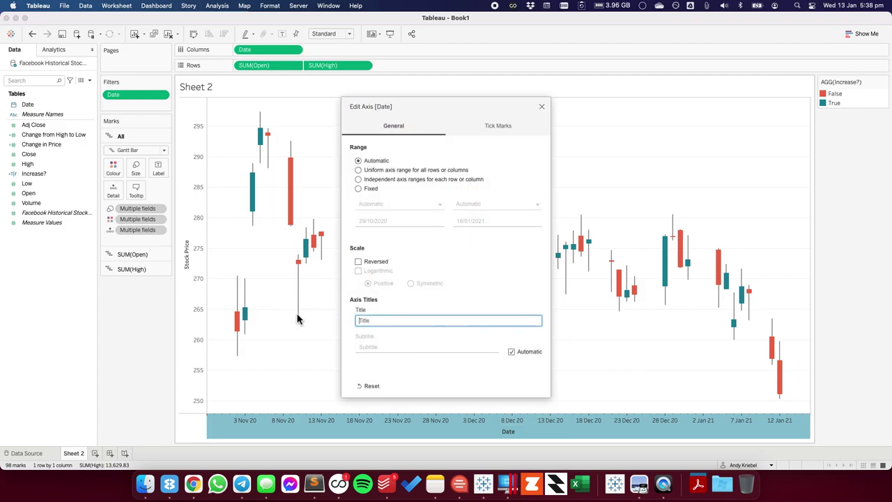
pyautogui.click(540, 110)
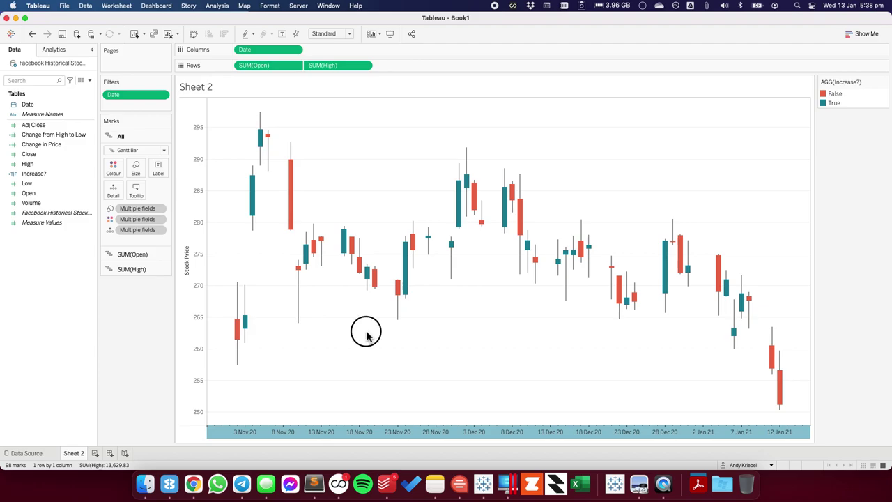
pyautogui.rightClick(377, 193)
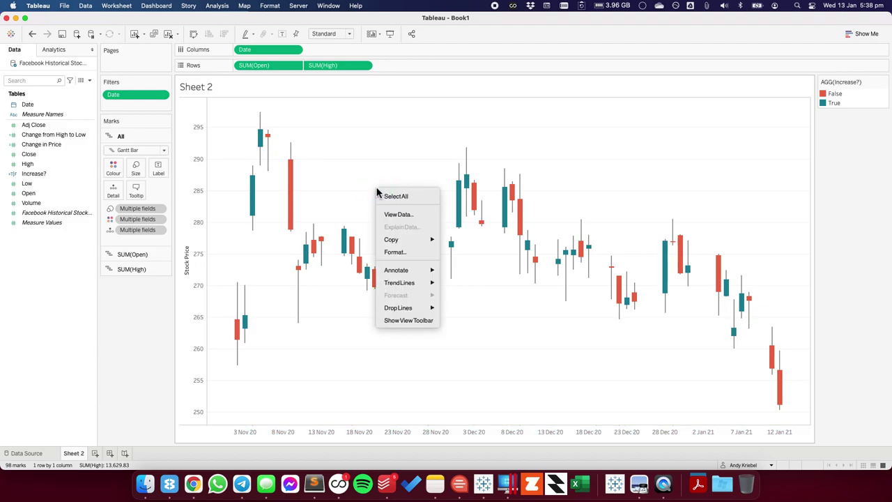
# Set Grid Lines and Zero Lines to None in the sheet's line formatting
pyautogui.click(401, 249)
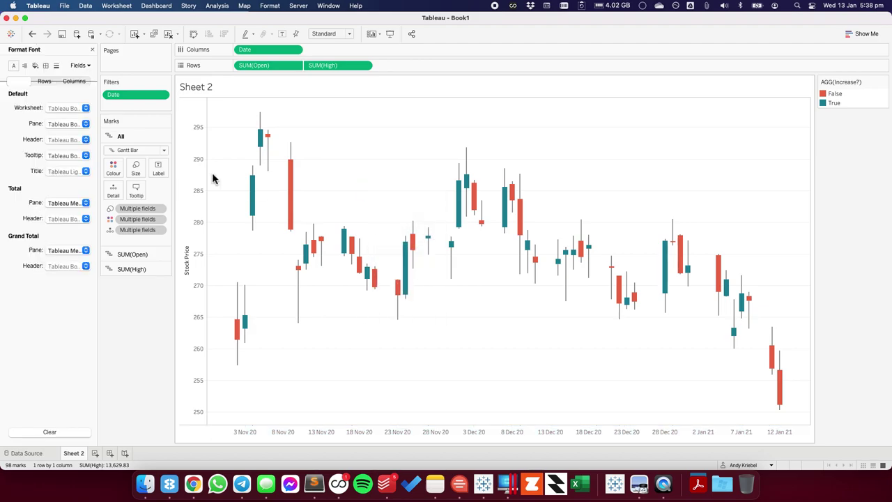
pyautogui.click(56, 65)
pyautogui.click(57, 106)
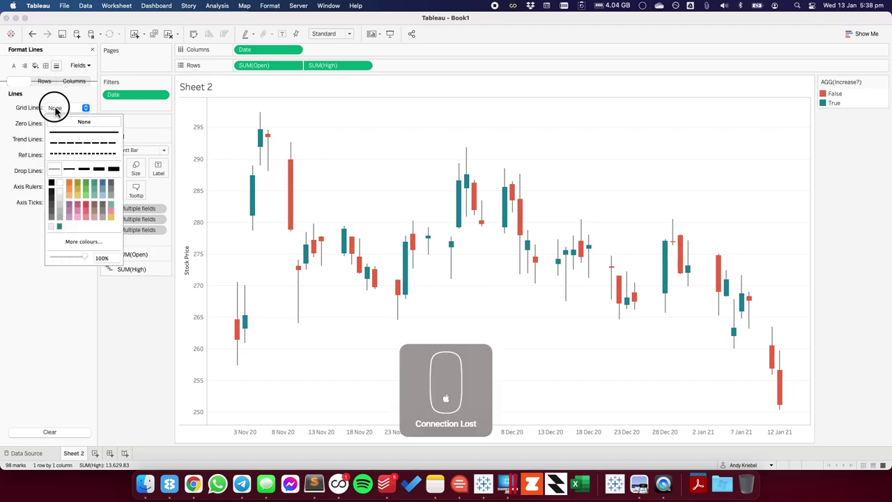
pyautogui.click(58, 126)
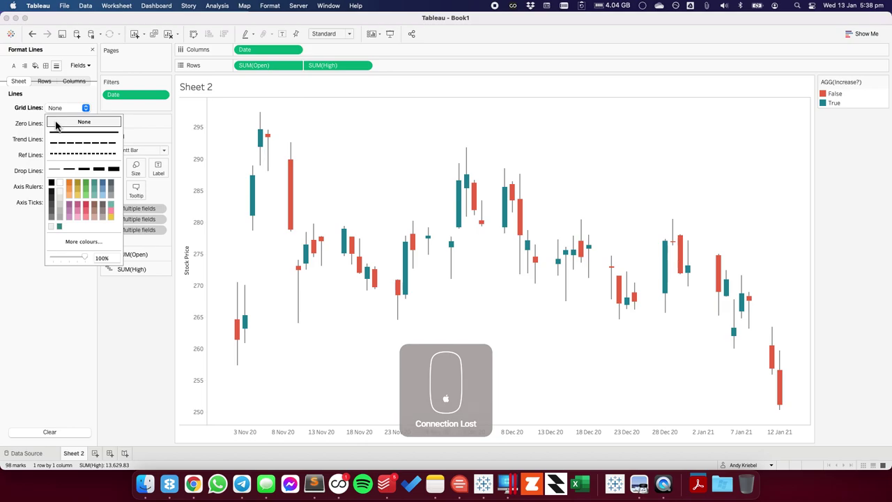
pyautogui.click(24, 124)
pyautogui.click(56, 124)
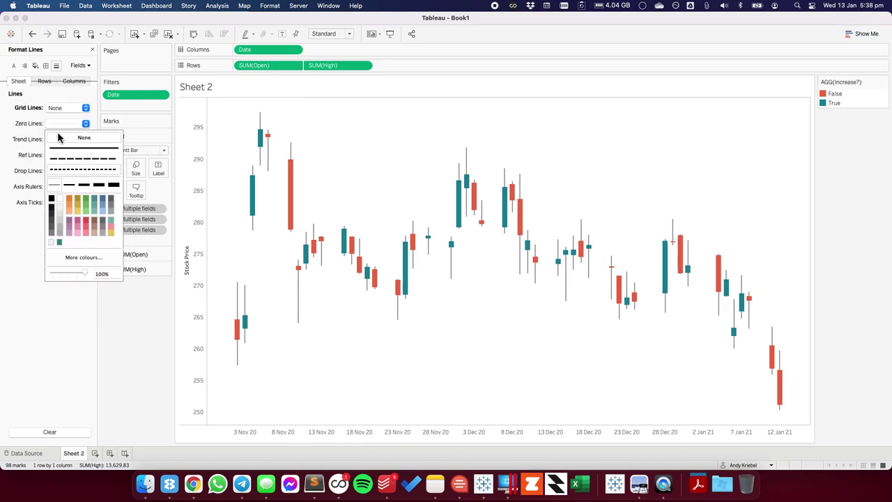
pyautogui.click(60, 138)
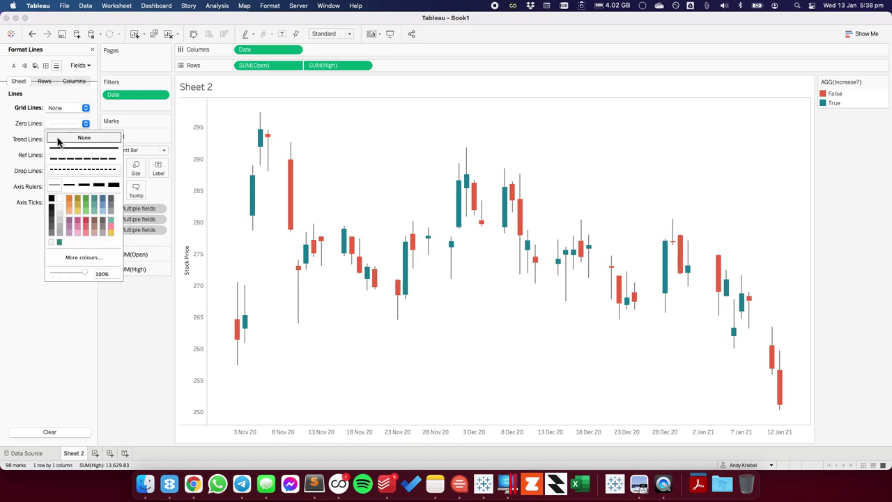
# Set the row and column divider pane borders to None
pyautogui.click(45, 67)
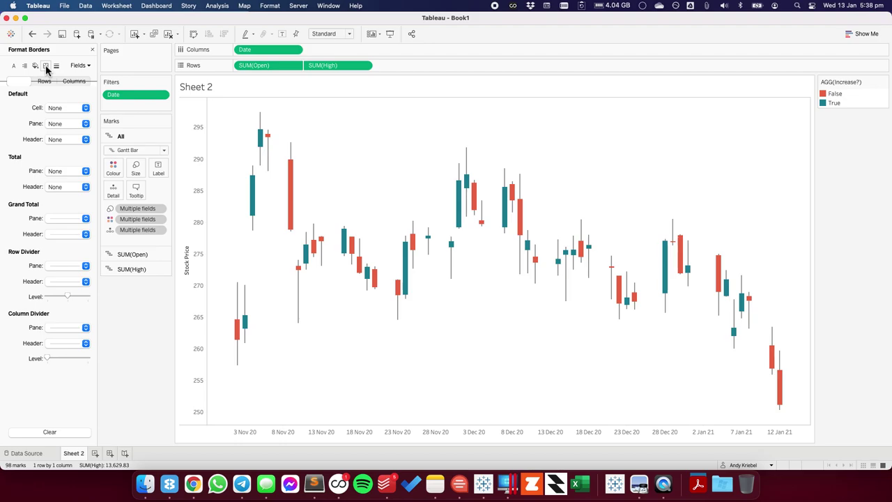
pyautogui.click(61, 266)
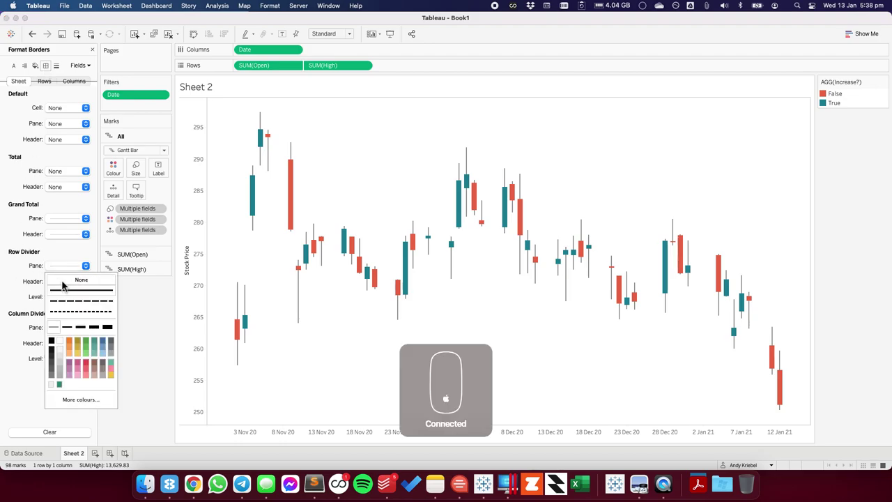
pyautogui.click(19, 320)
pyautogui.click(55, 329)
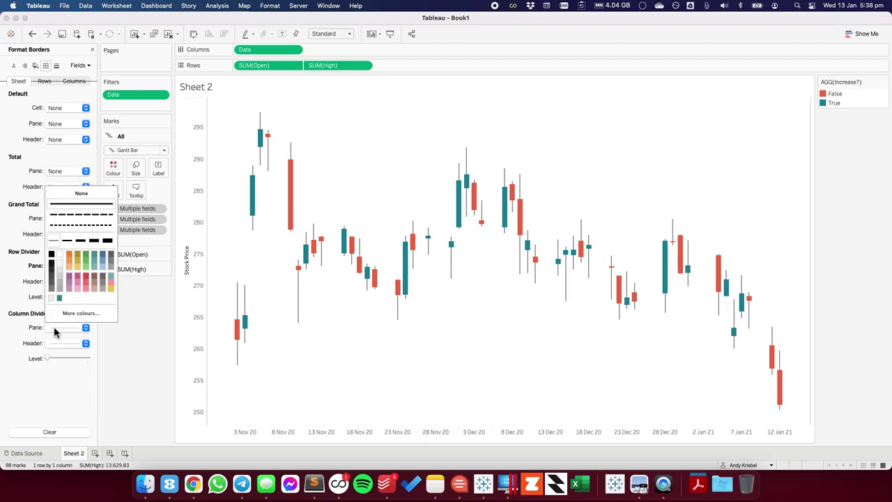
pyautogui.click(321, 385)
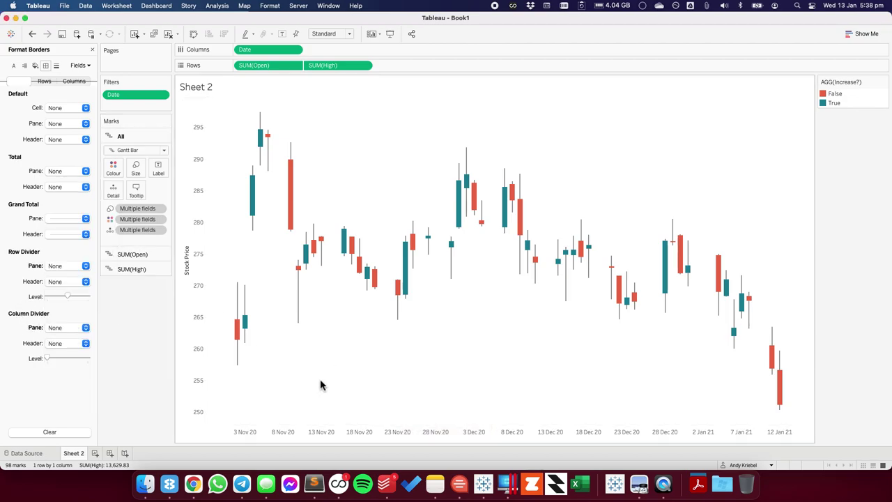